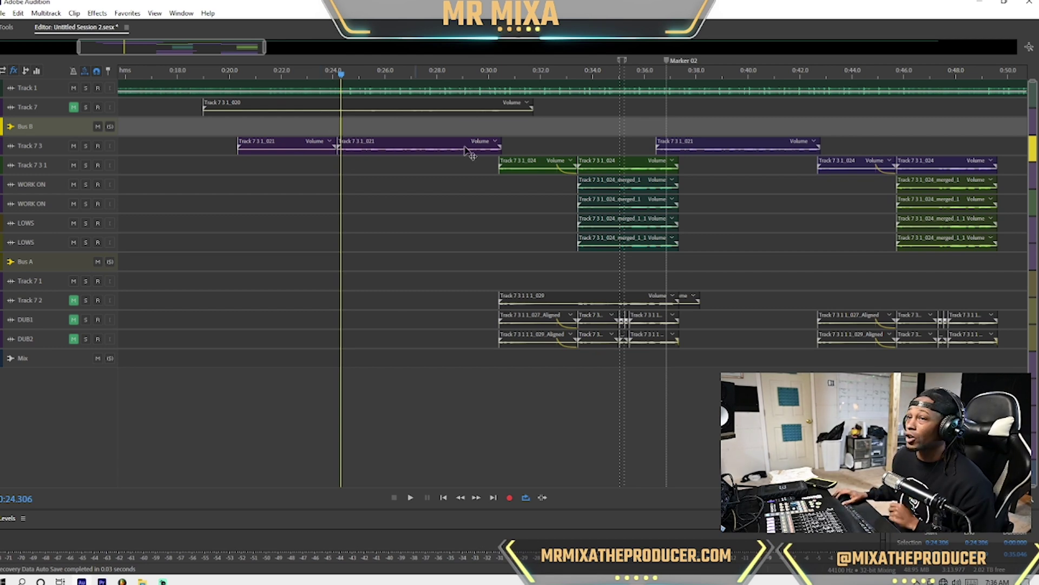
- Play the mix from 0:30.4, review the track volume and pan settings, then set playback to 0:18
left_click(500, 181)
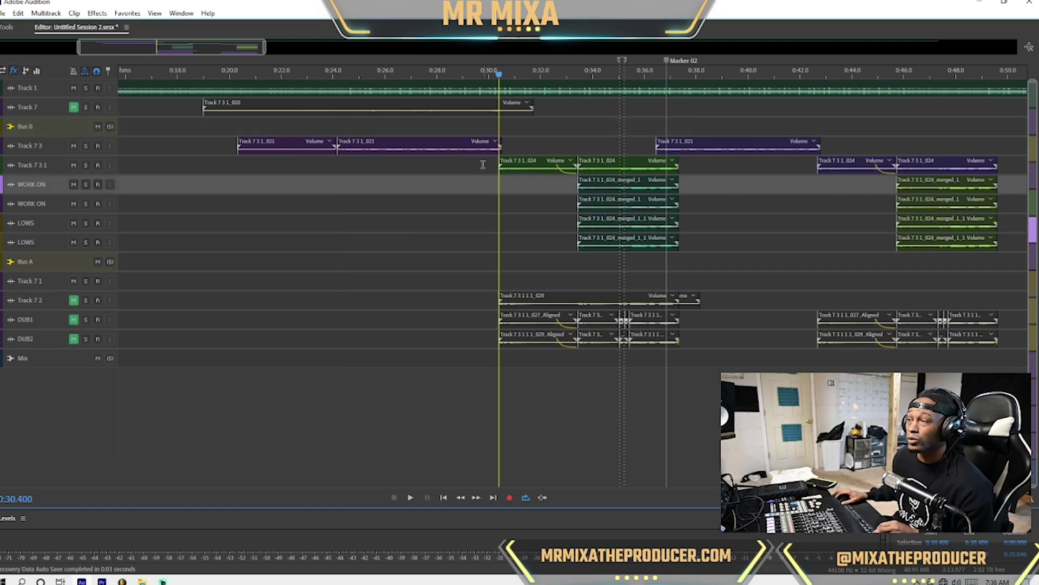
key("space")
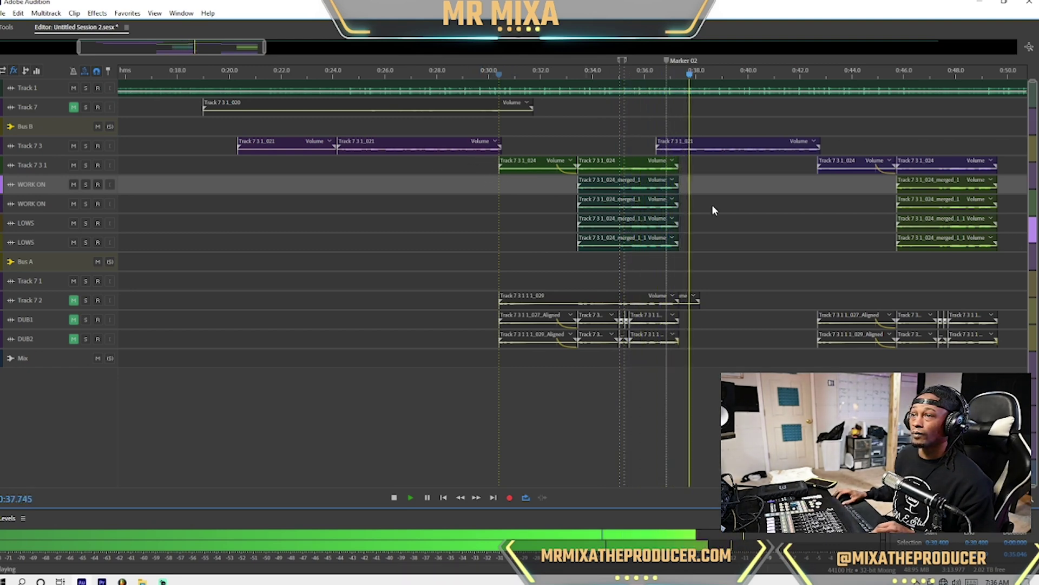
scroll(451, 207, "up", 2)
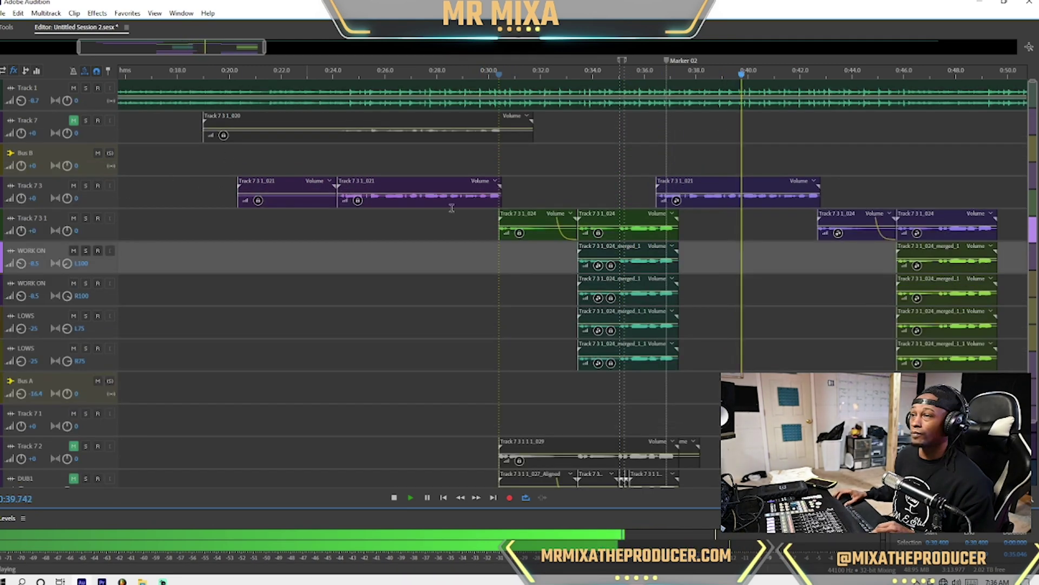
key("space")
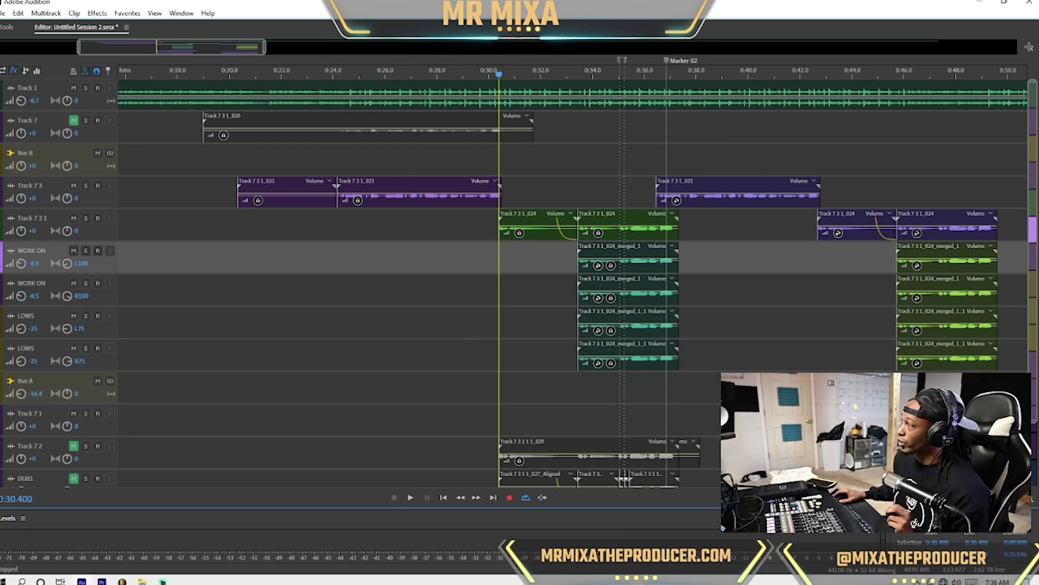
scroll(519, 281, "down", 3)
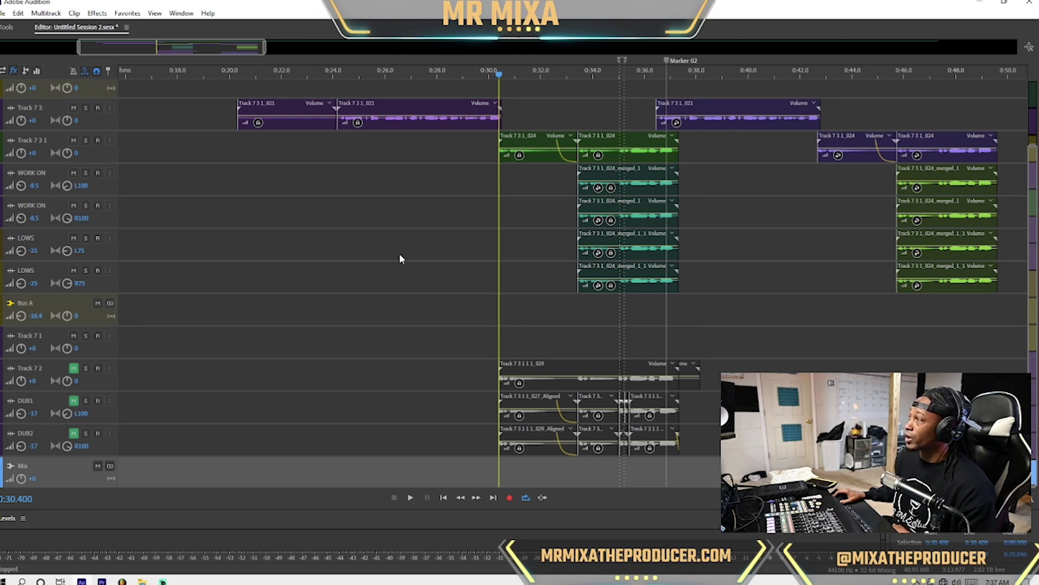
left_click(178, 335)
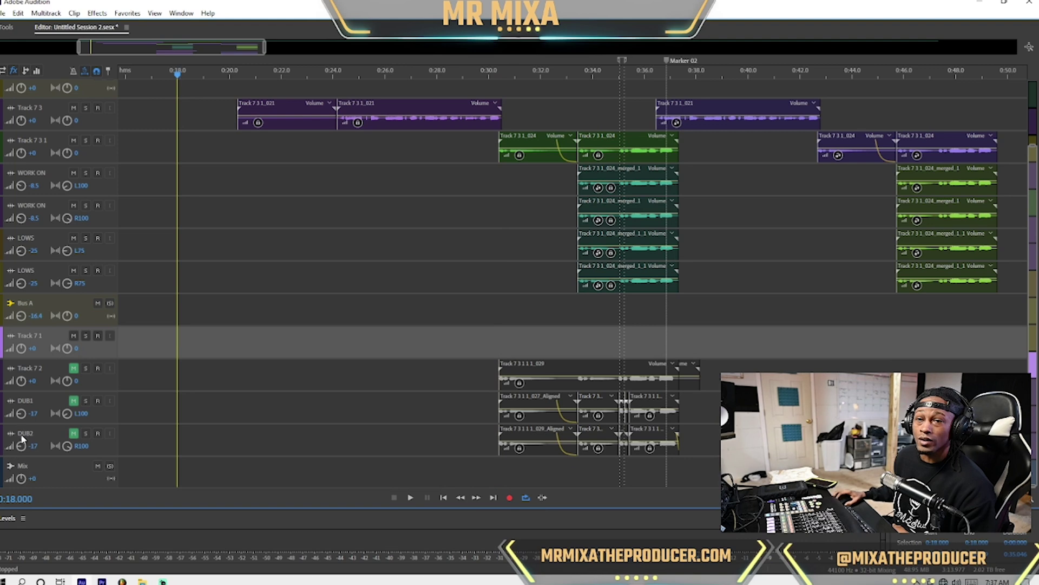
- Add the Special > Mastering effect to the Mix track's first fx slot
scroll(46, 476, "up", 4)
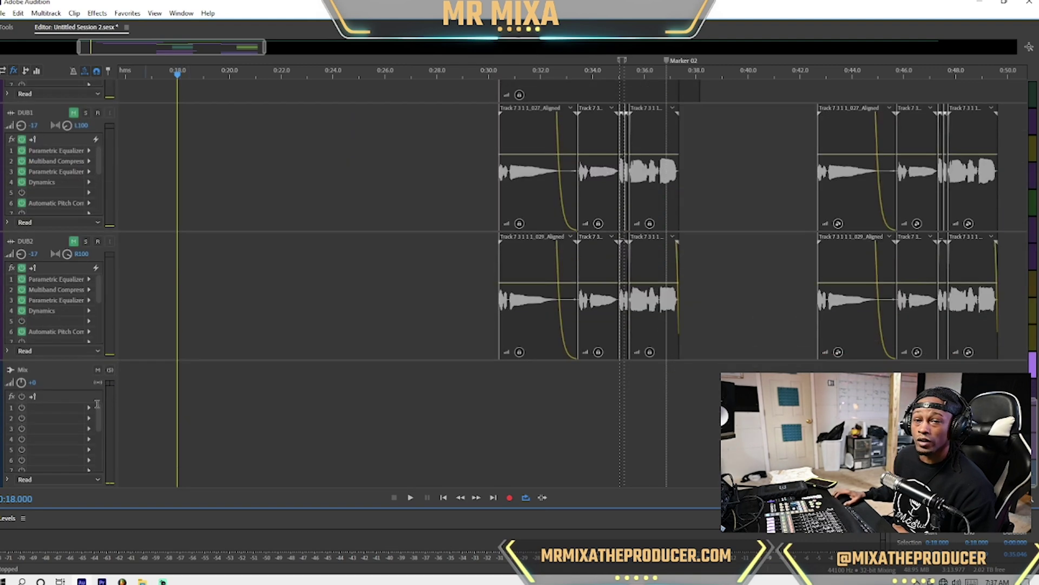
left_click(66, 381)
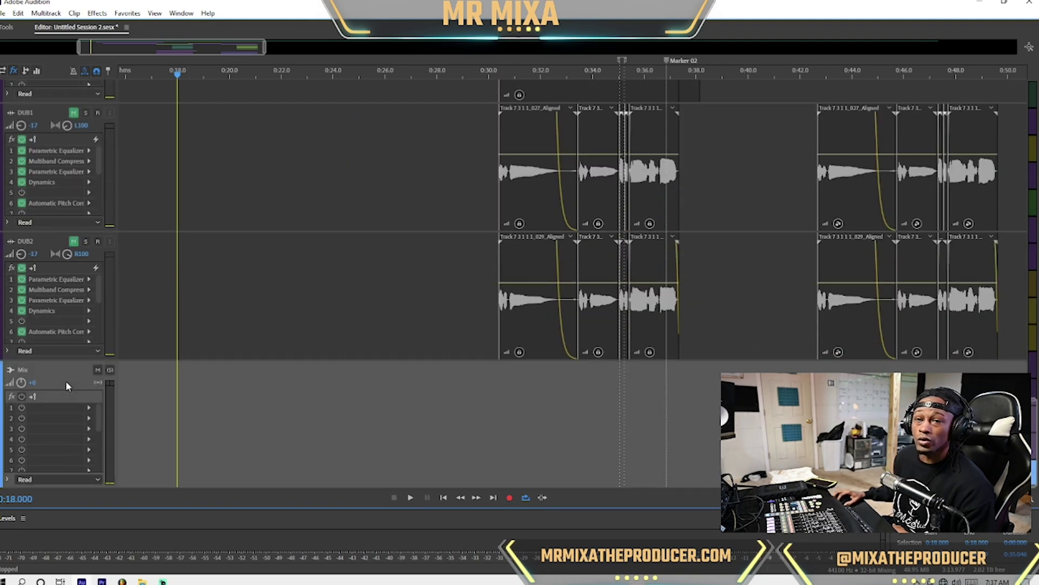
left_click(88, 408)
mouse_move(161, 382)
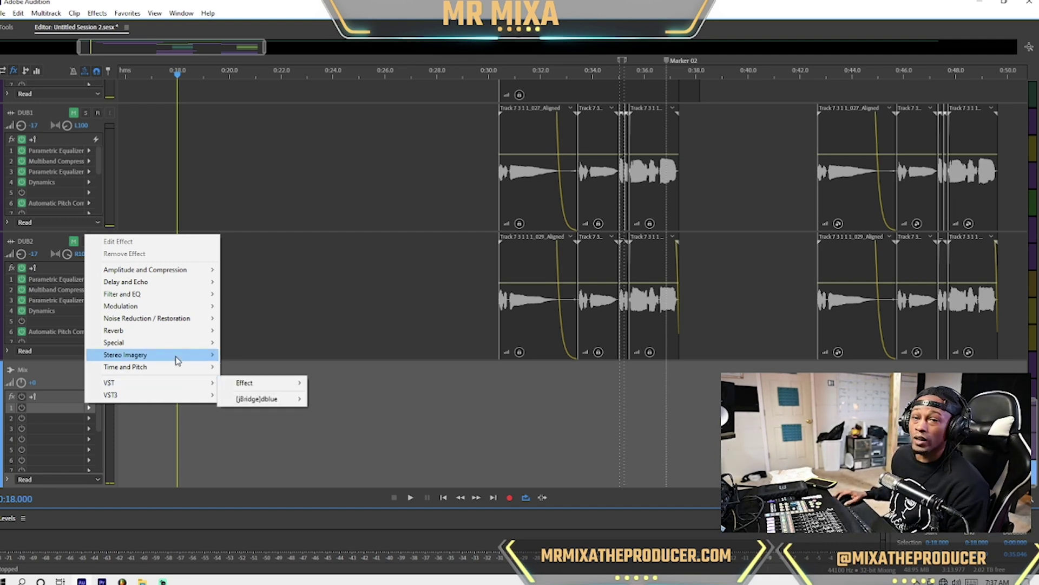
mouse_move(195, 349)
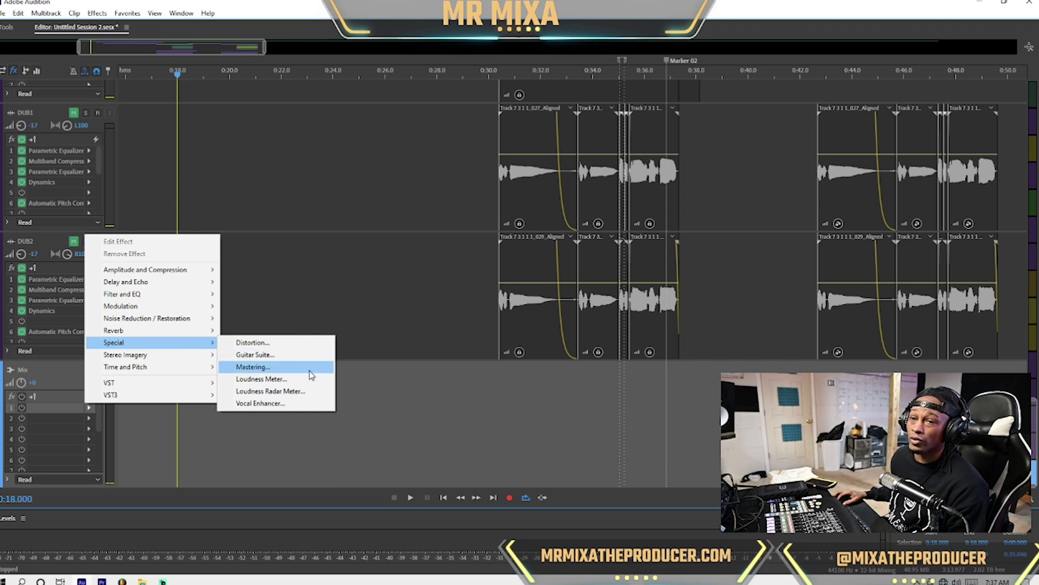
left_click(255, 367)
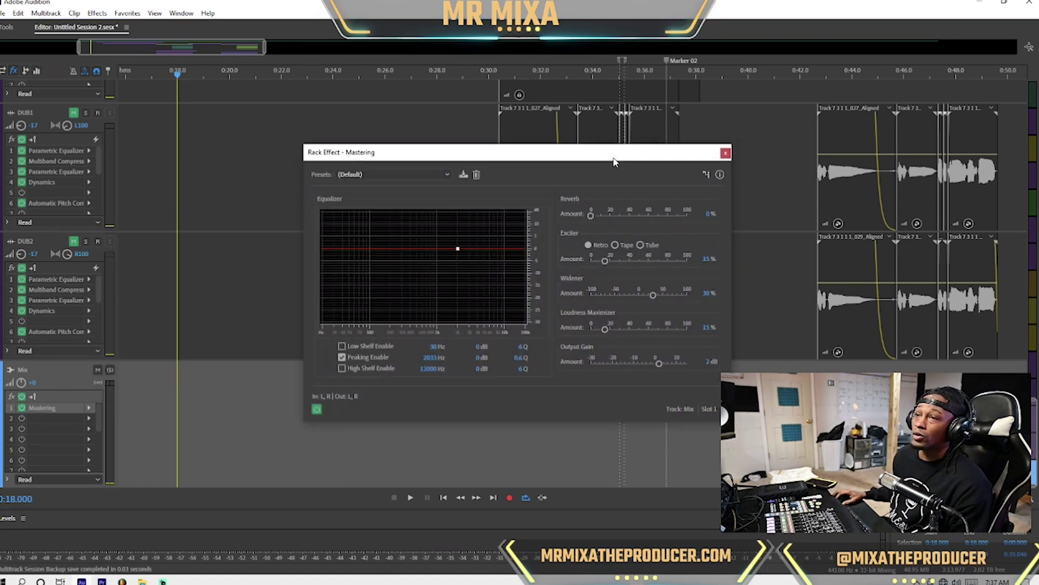
- Move the Rack Effect - Mastering window aside to the right
left_click_drag(615, 162, 794, 109)
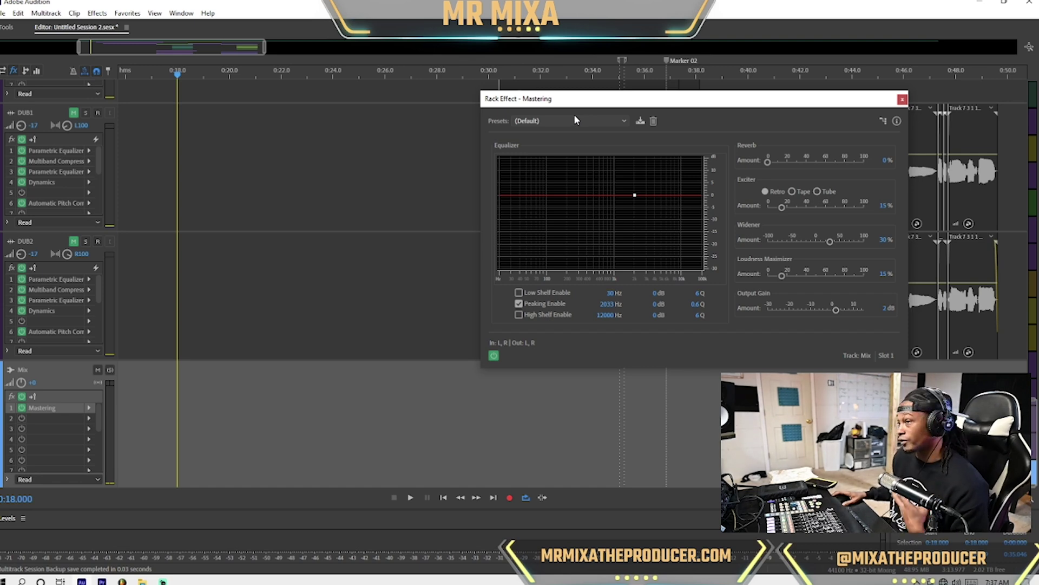
left_click_drag(555, 101, 639, 122)
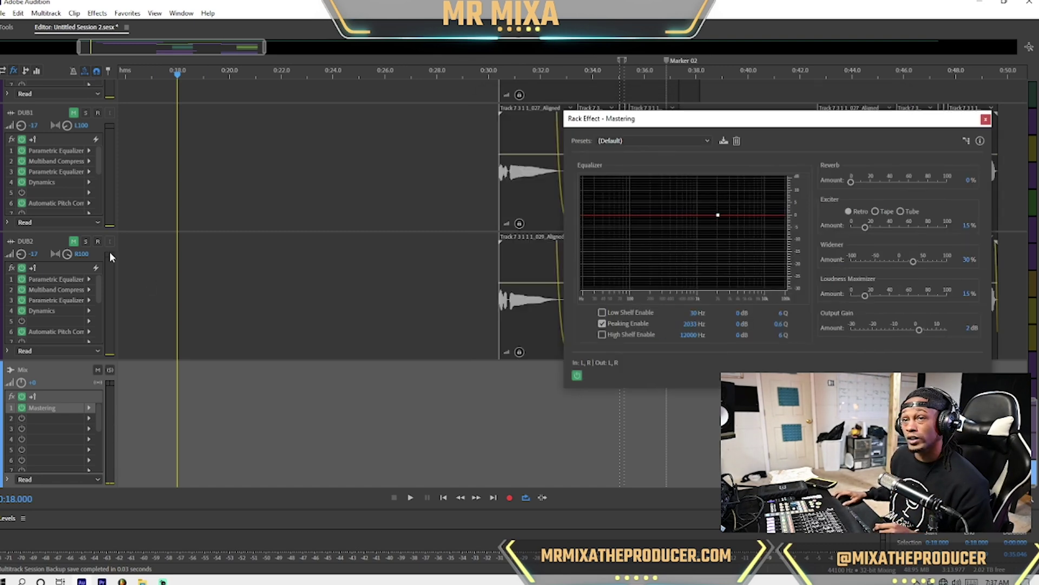
scroll(410, 250, "down", 5)
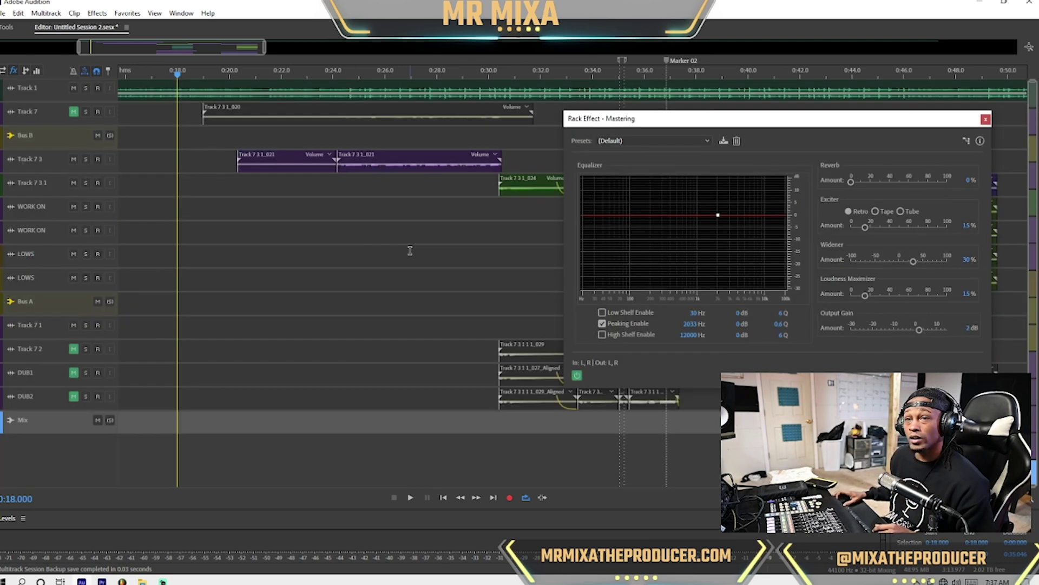
- Play the mix from 0:22.933, comparing it with the Mastering effect bypassed and on
left_click(324, 175)
left_click(305, 185)
key("space")
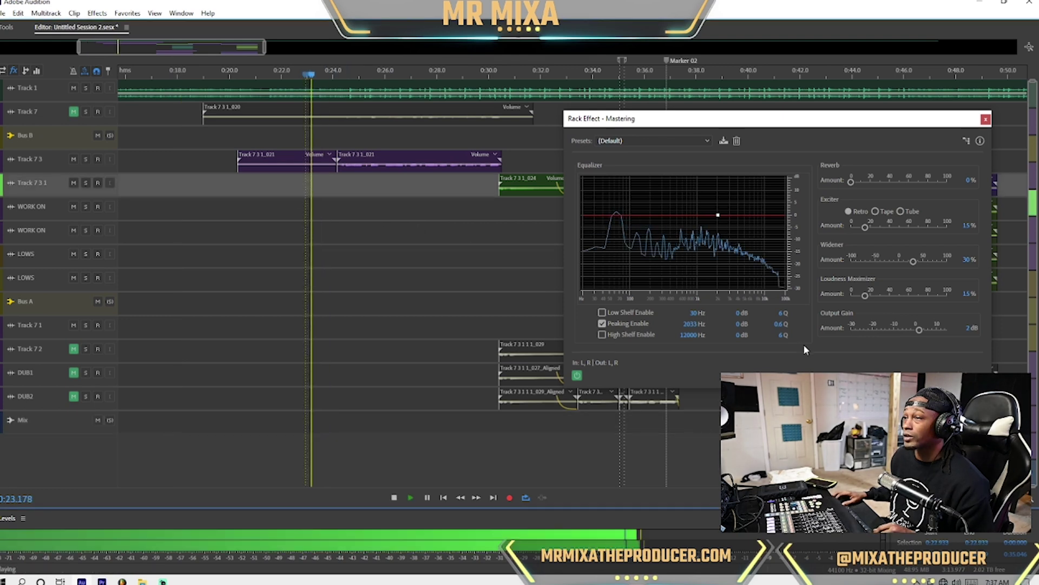
key("space")
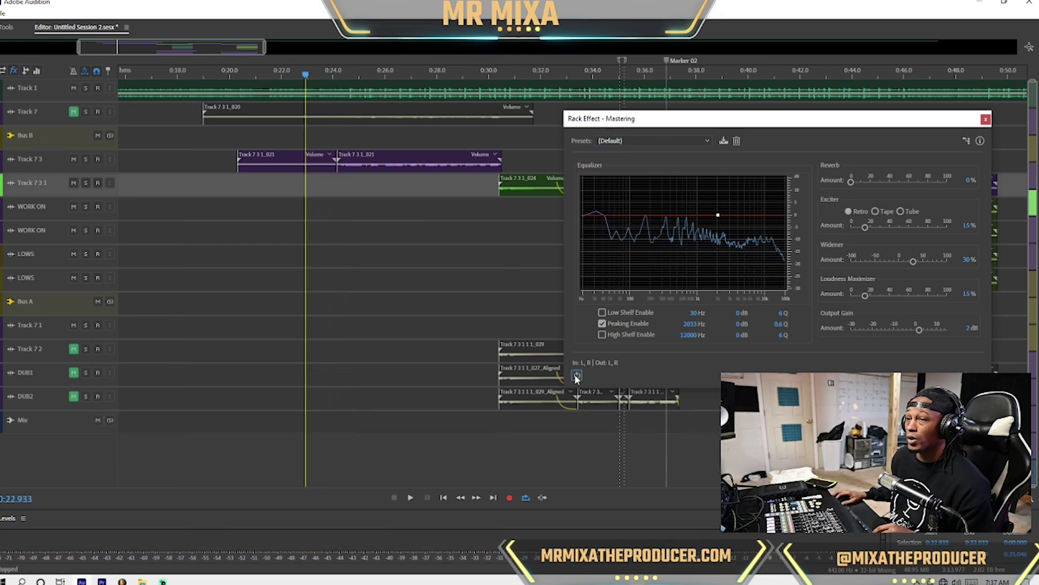
key("space")
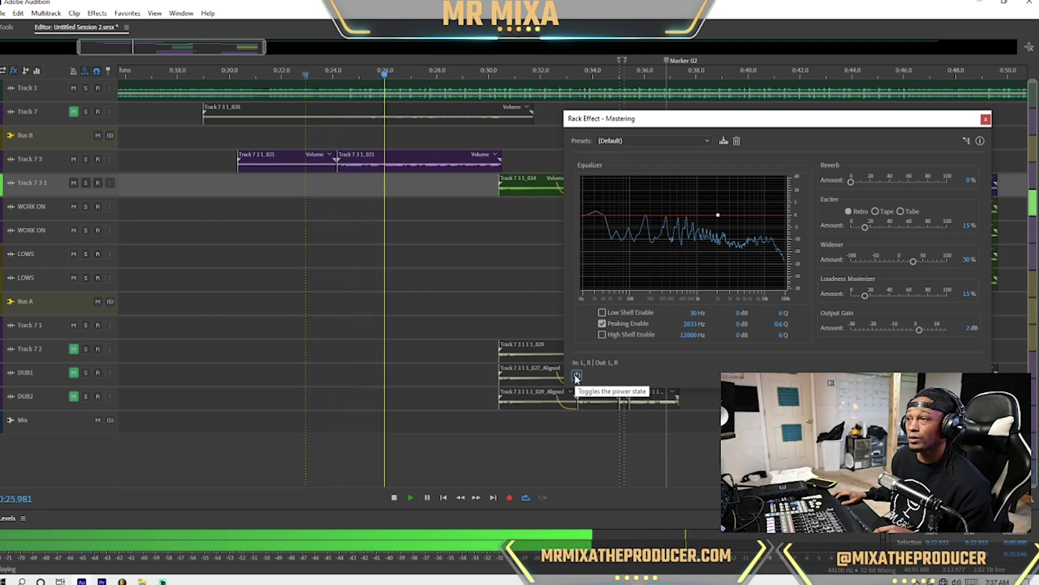
left_click(576, 375)
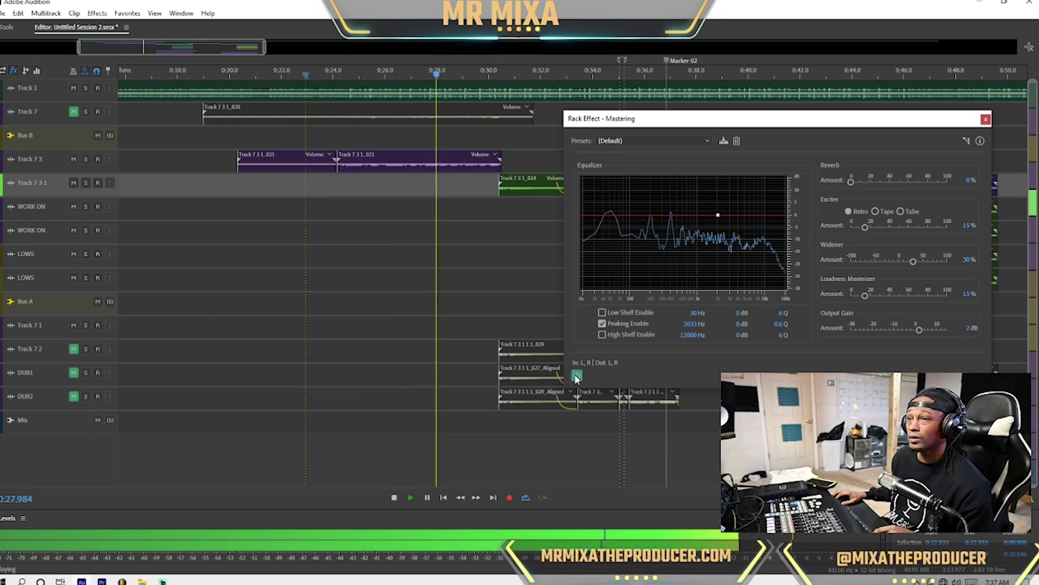
key("space")
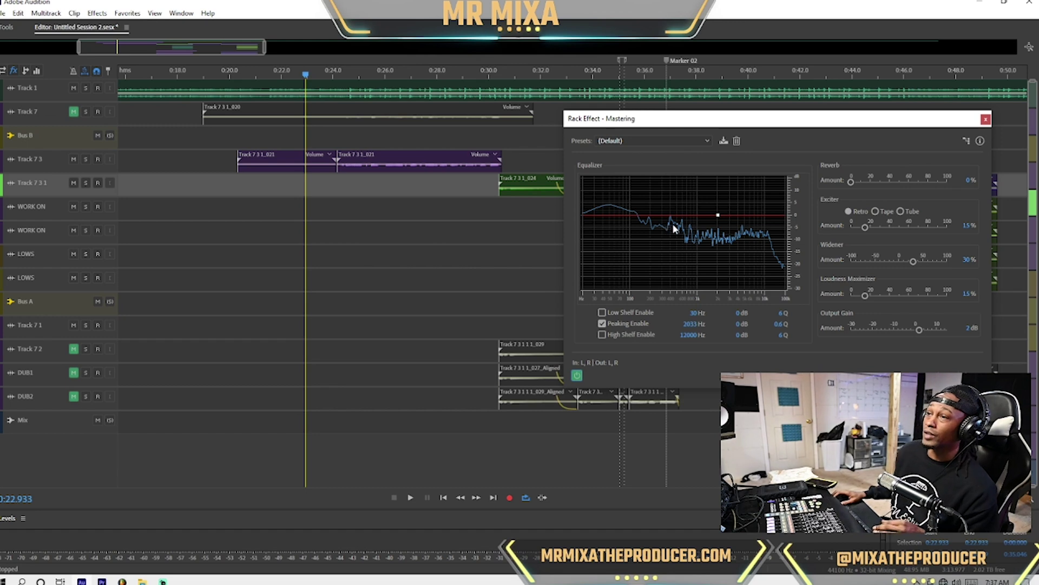
- Apply the Subtle Clarity Mastering preset, audition it, and lower Reverb from 20% to 0%
left_click(653, 141)
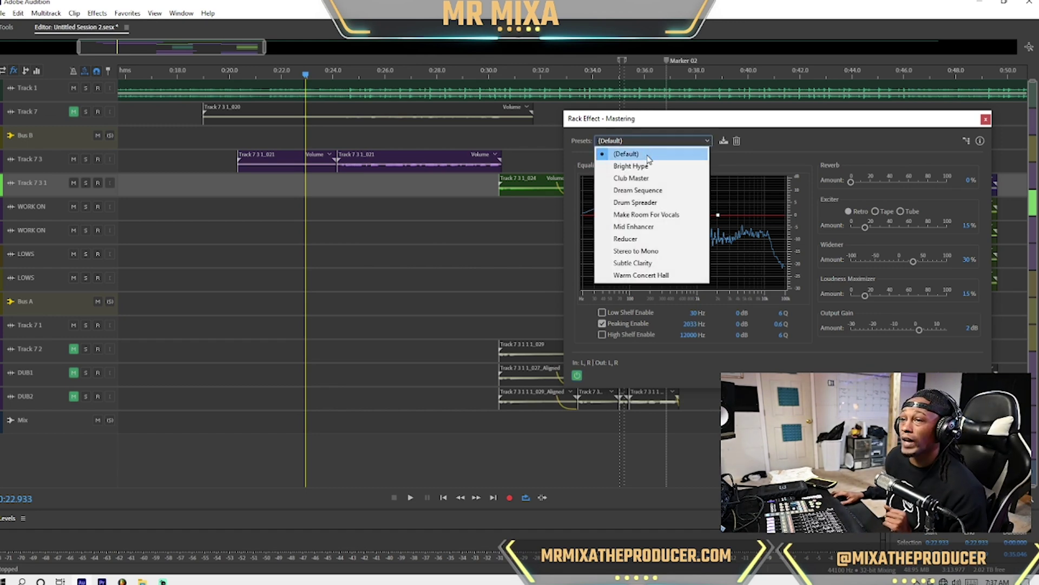
left_click(671, 264)
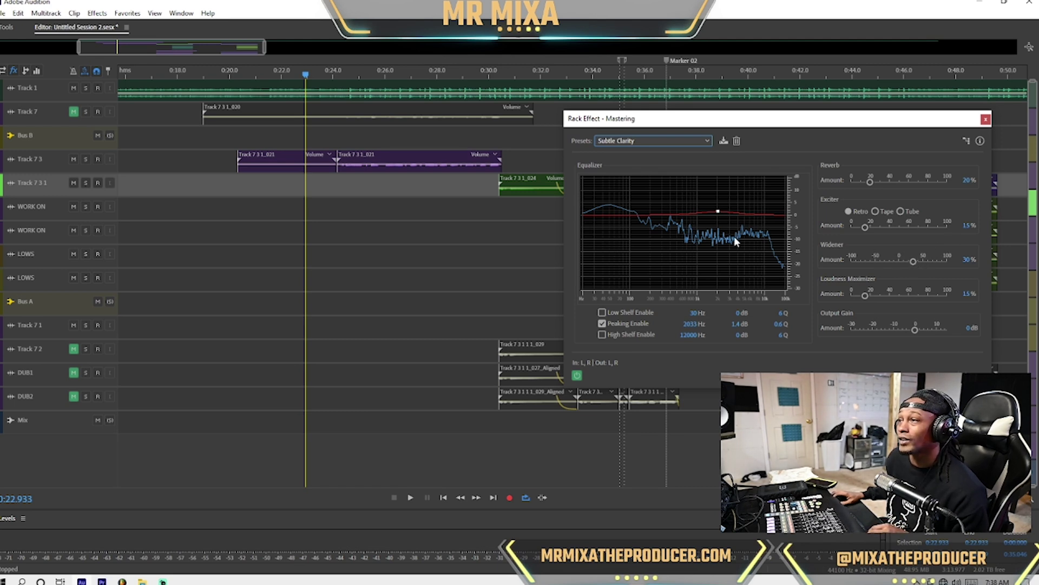
key("space")
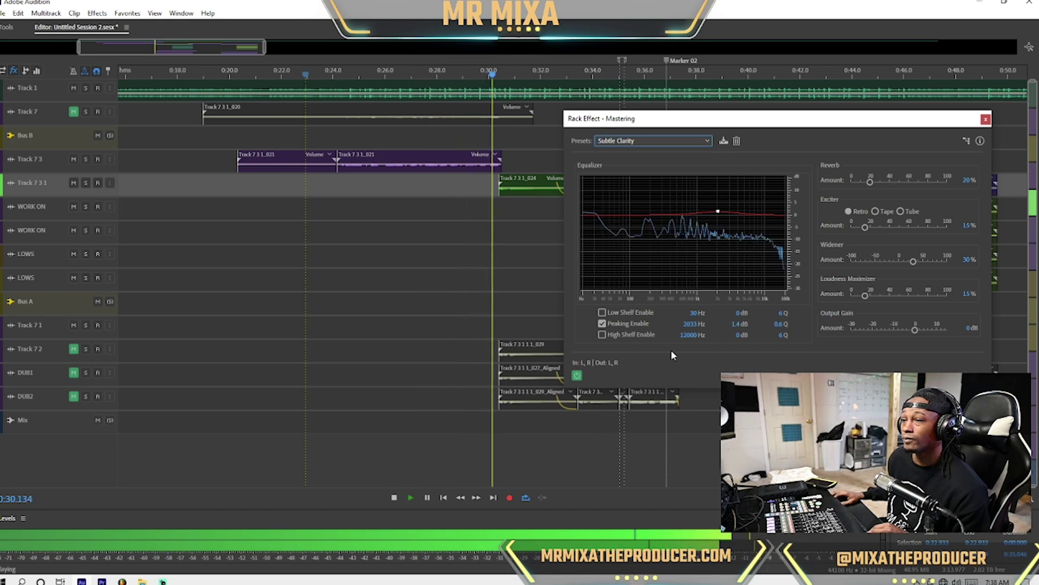
key("space")
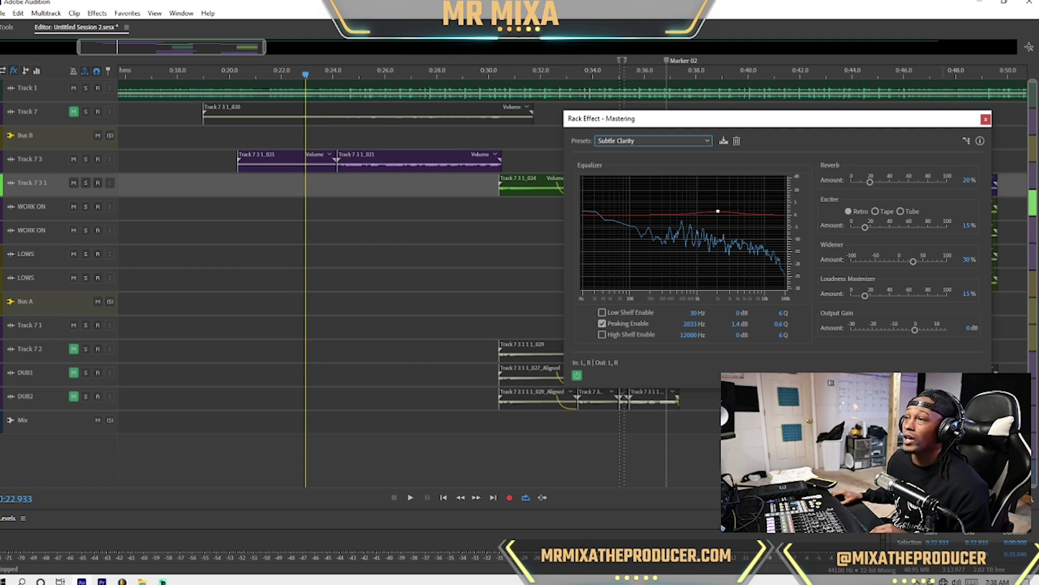
left_click_drag(864, 177, 872, 185)
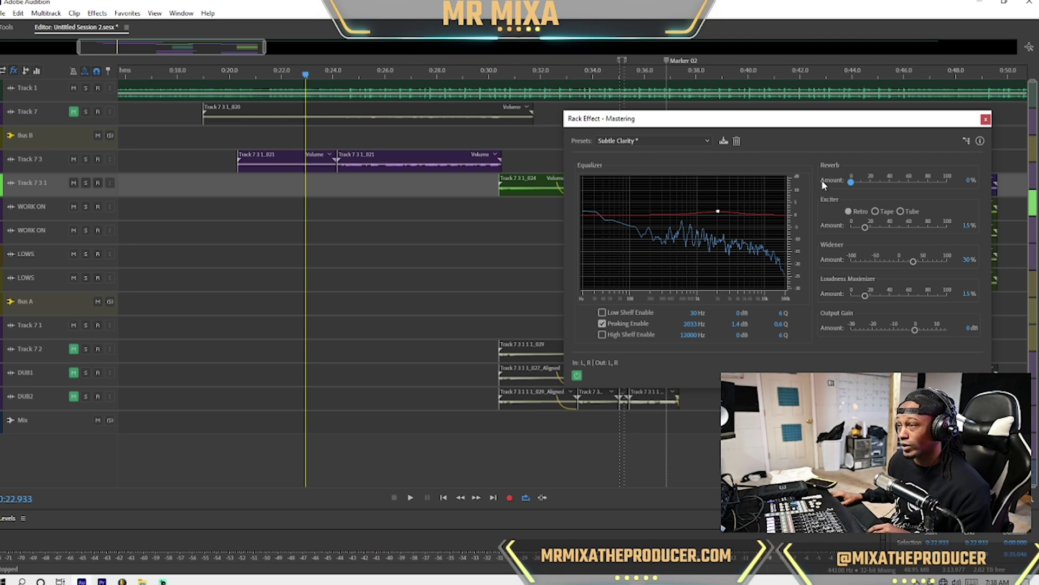
- Switch the Exciter from Retro to Tape mode and play the mix to hear it
key("space")
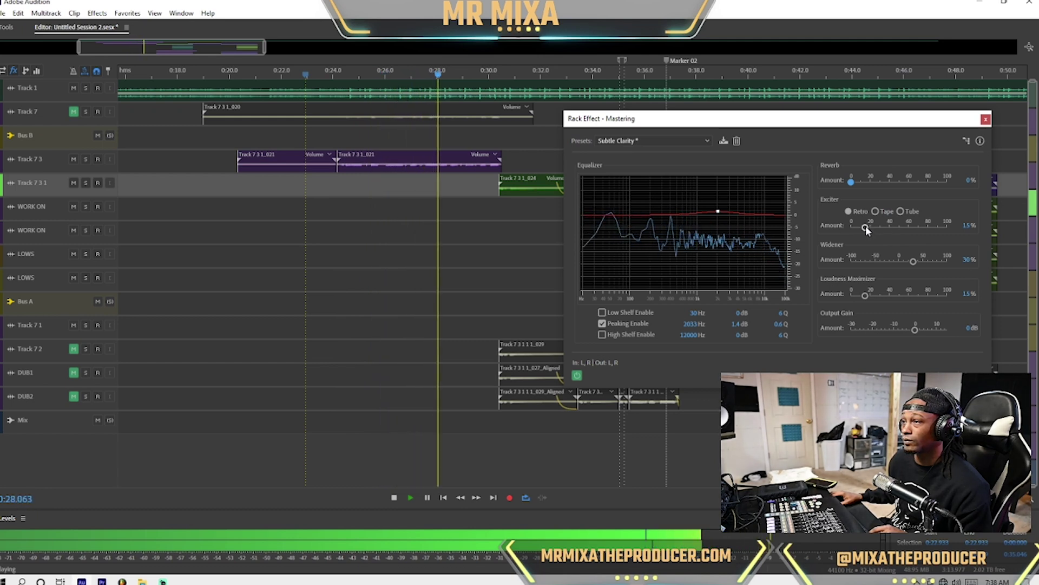
key("space")
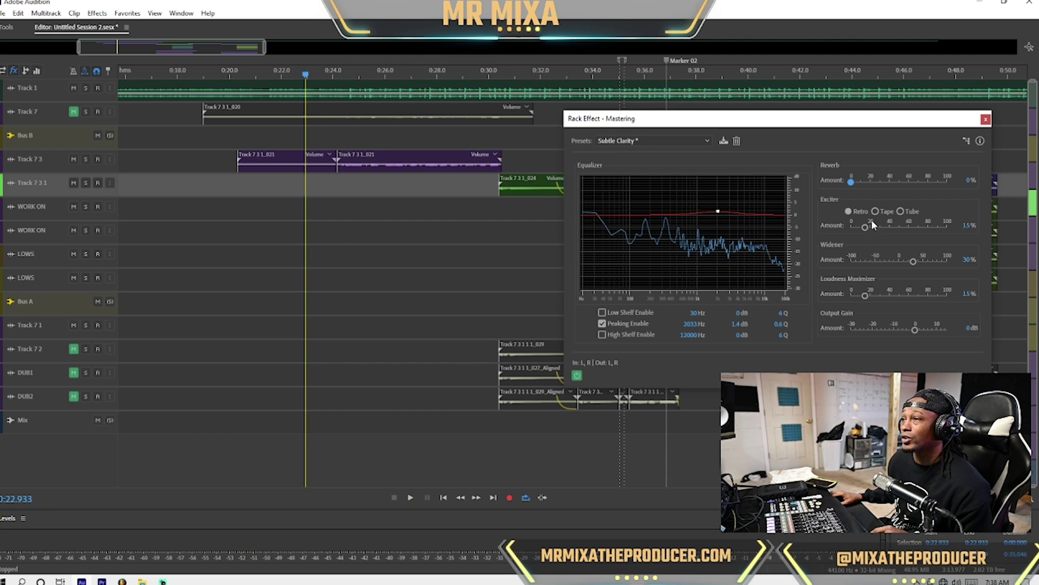
left_click(875, 212)
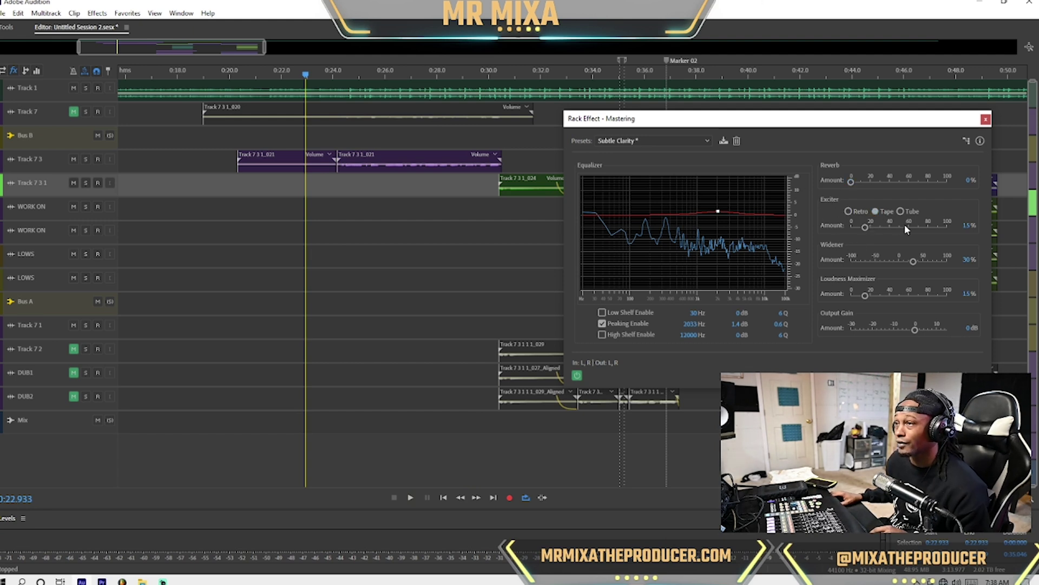
key("space")
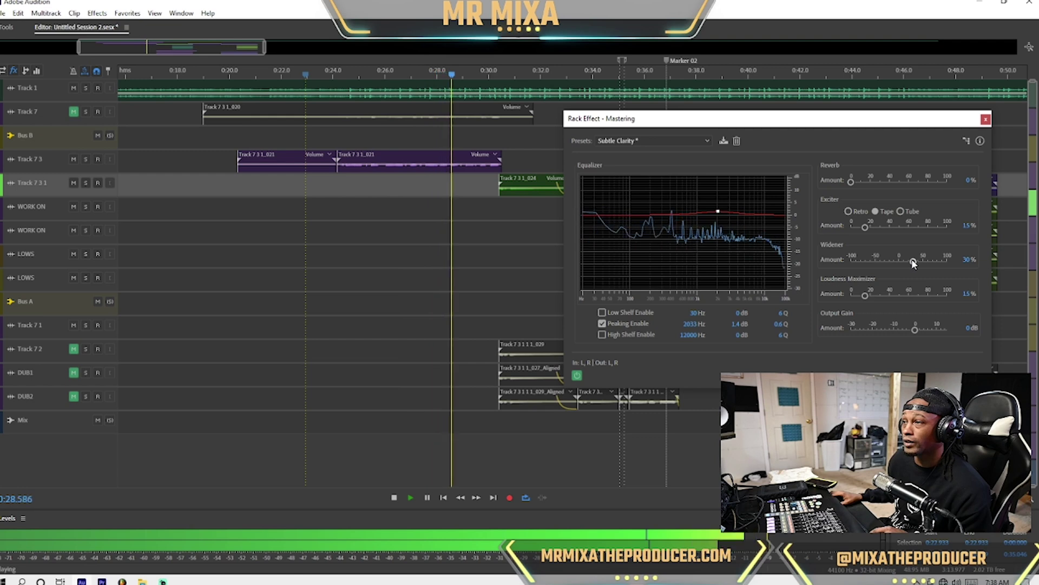
- Sweep the Widener amount to 100%, down to -100%, and back to 100%
left_click_drag(912, 260, 967, 260)
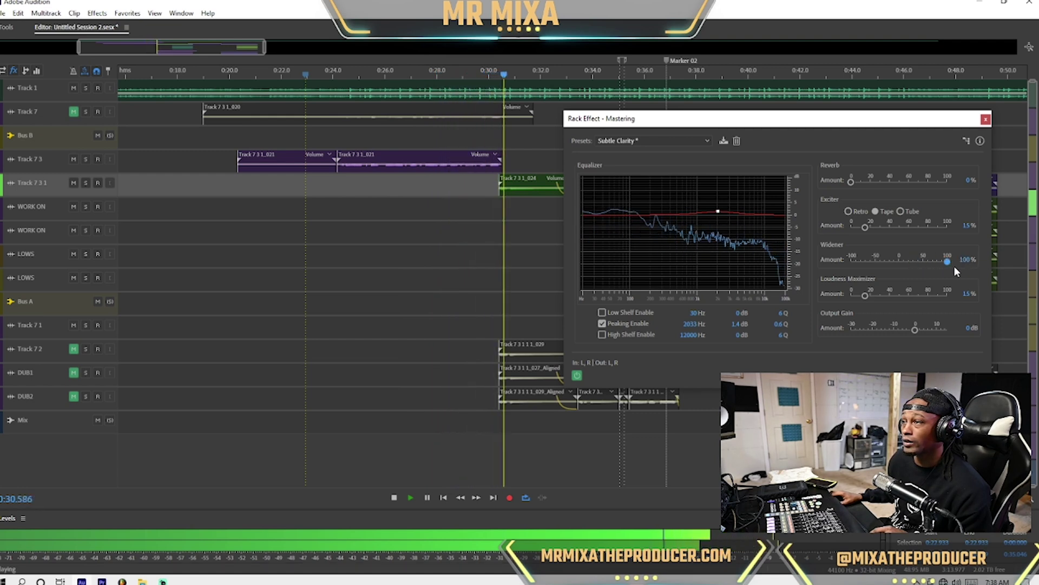
left_click_drag(947, 262, 853, 261)
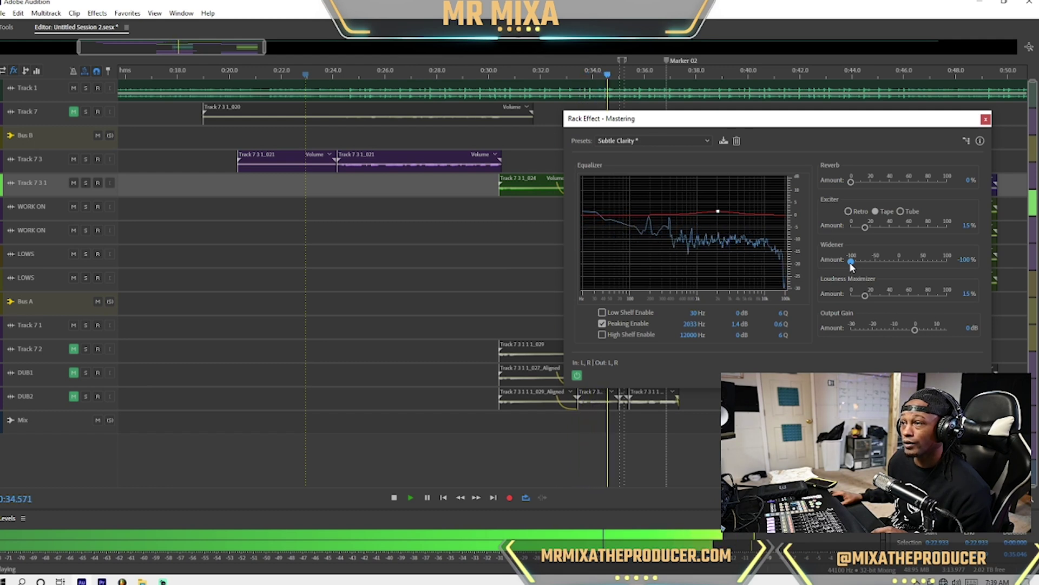
left_click_drag(851, 266, 951, 262)
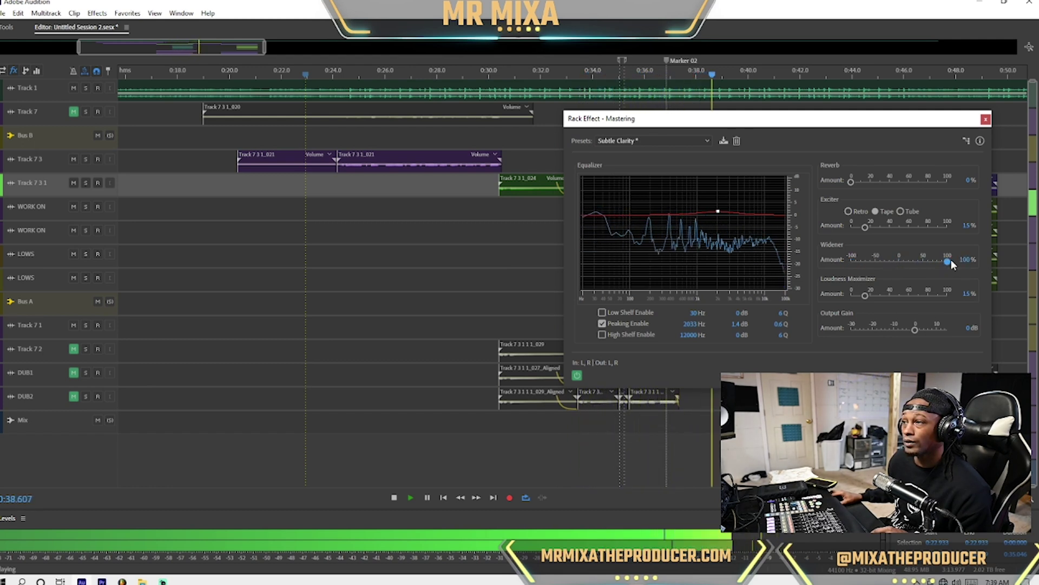
key("space")
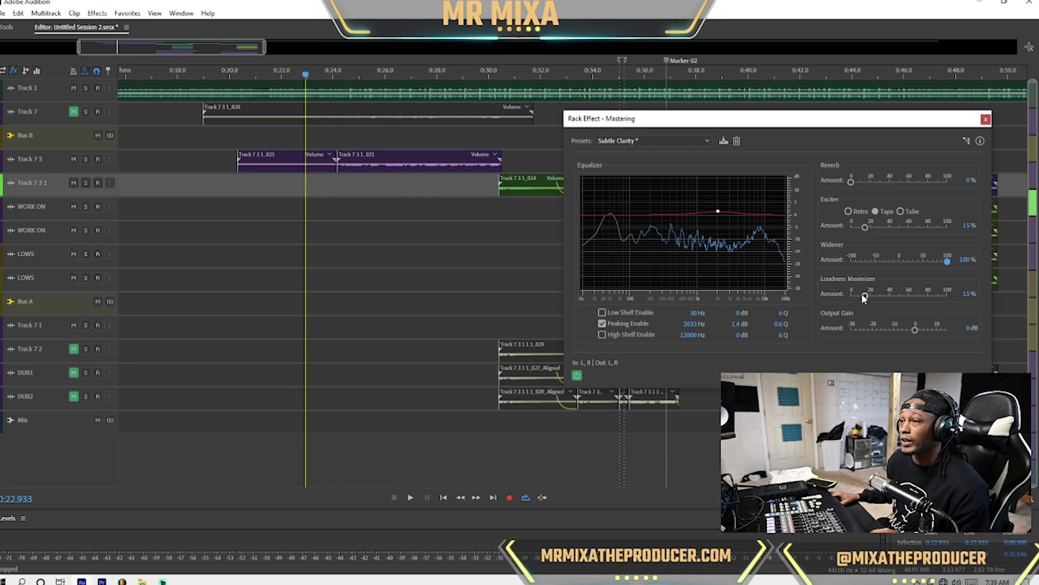
- Raise the Loudness Maximizer amount from 15% to 77% while replaying the mix
key("space")
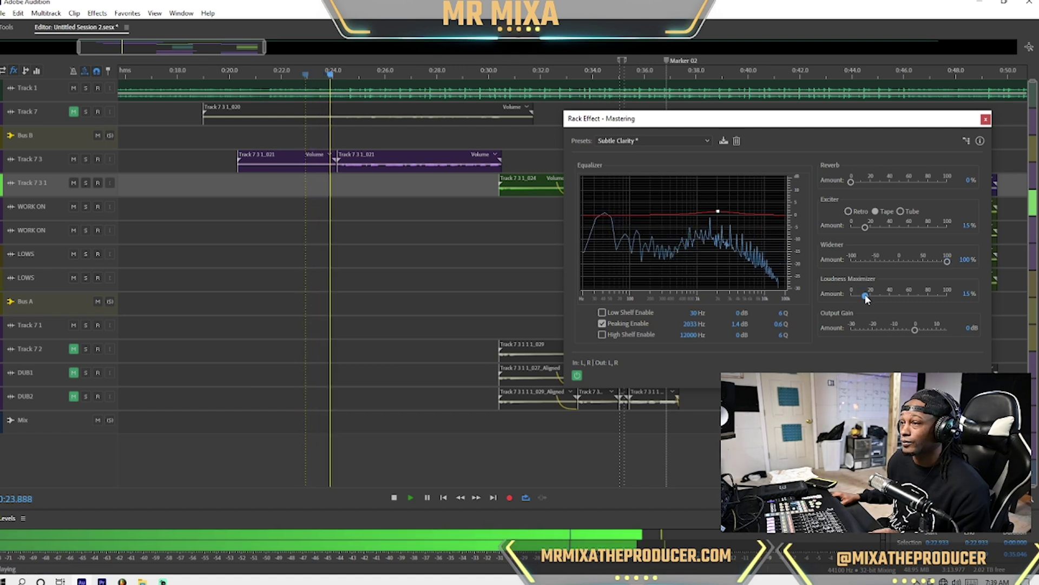
left_click_drag(865, 294, 871, 298)
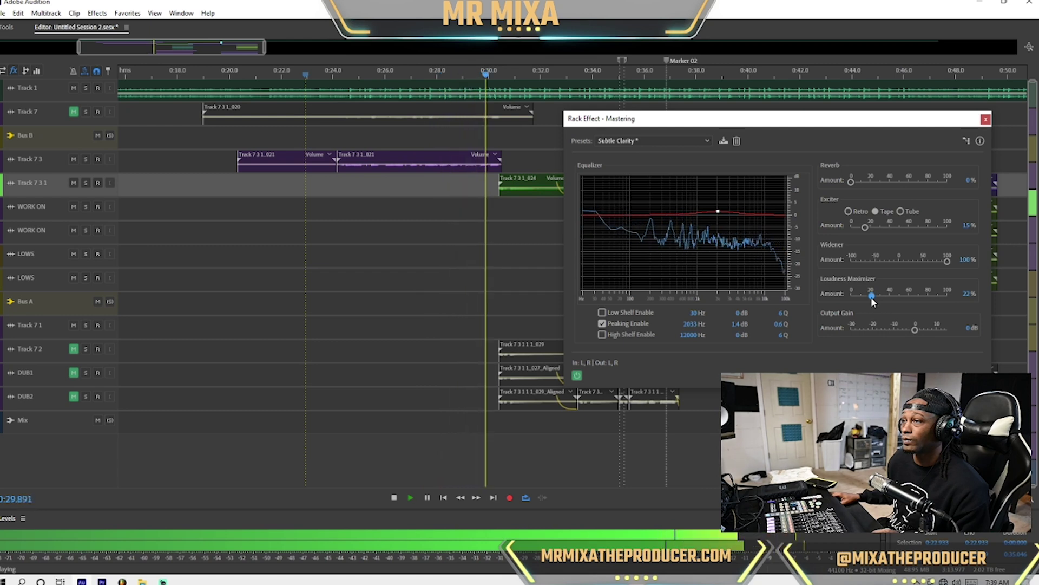
key("space")
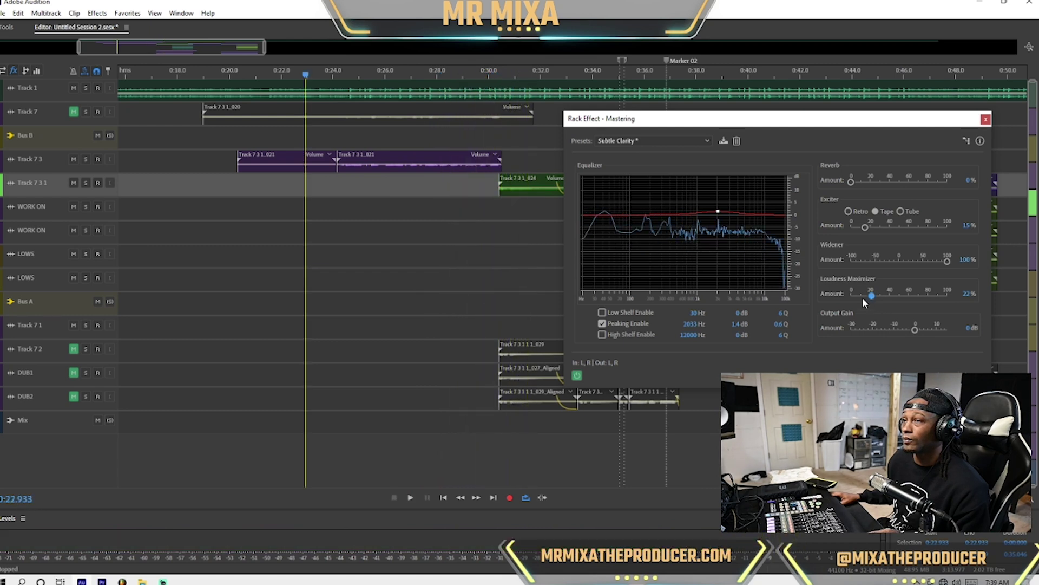
key("space")
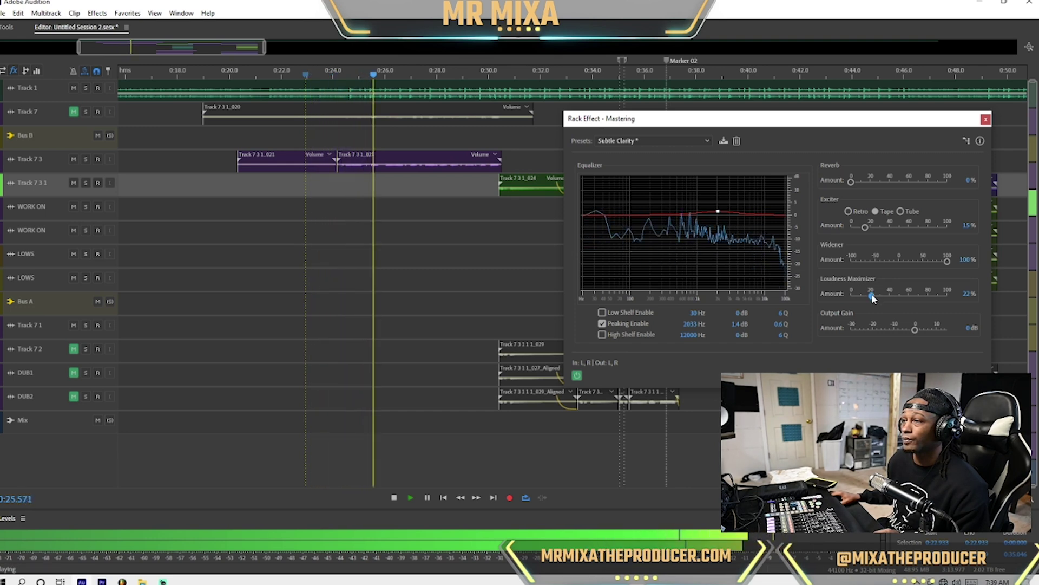
key("space")
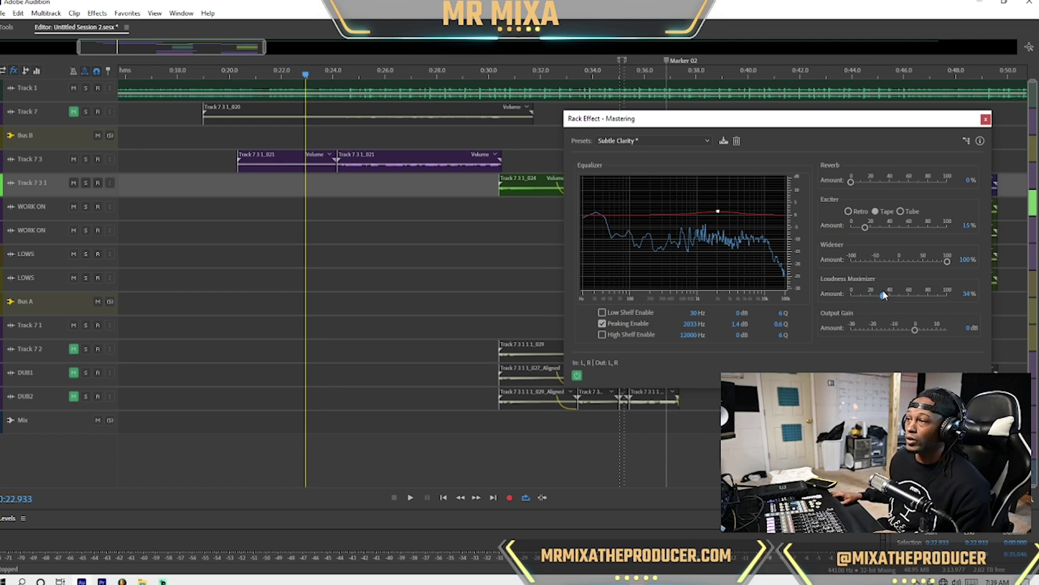
key("space")
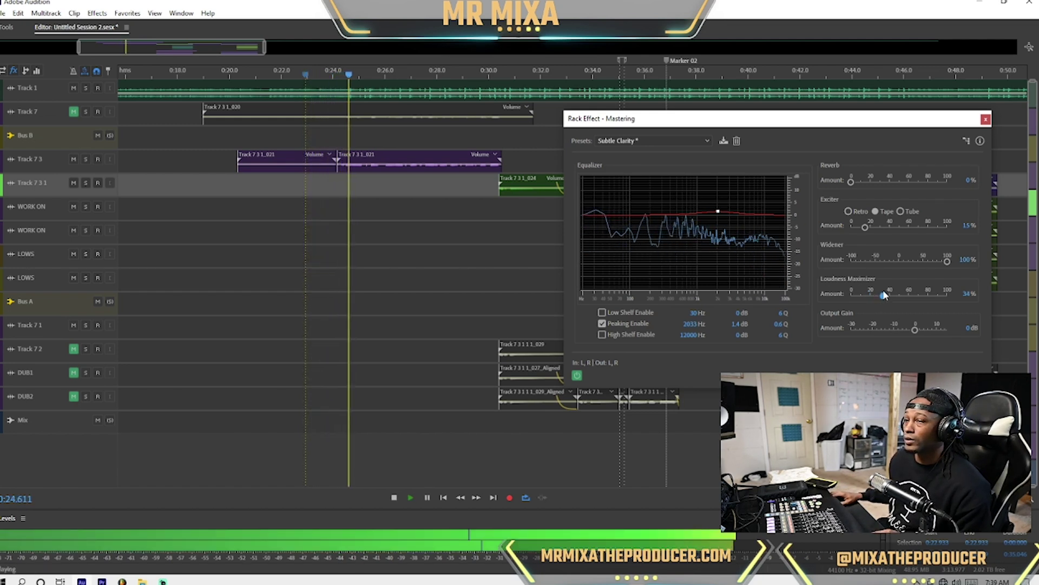
left_click_drag(883, 292, 889, 294)
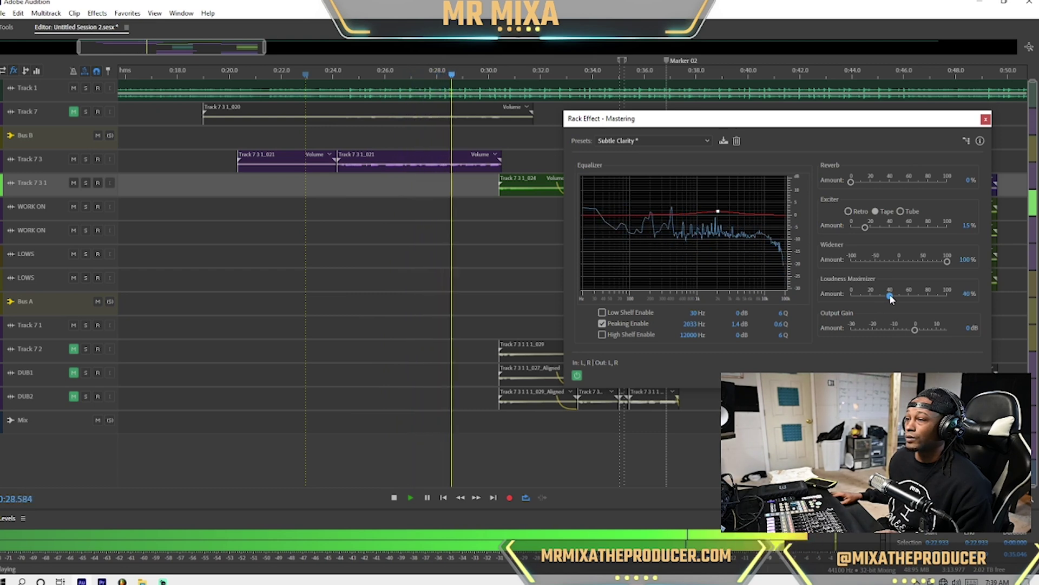
left_click_drag(889, 294, 923, 295)
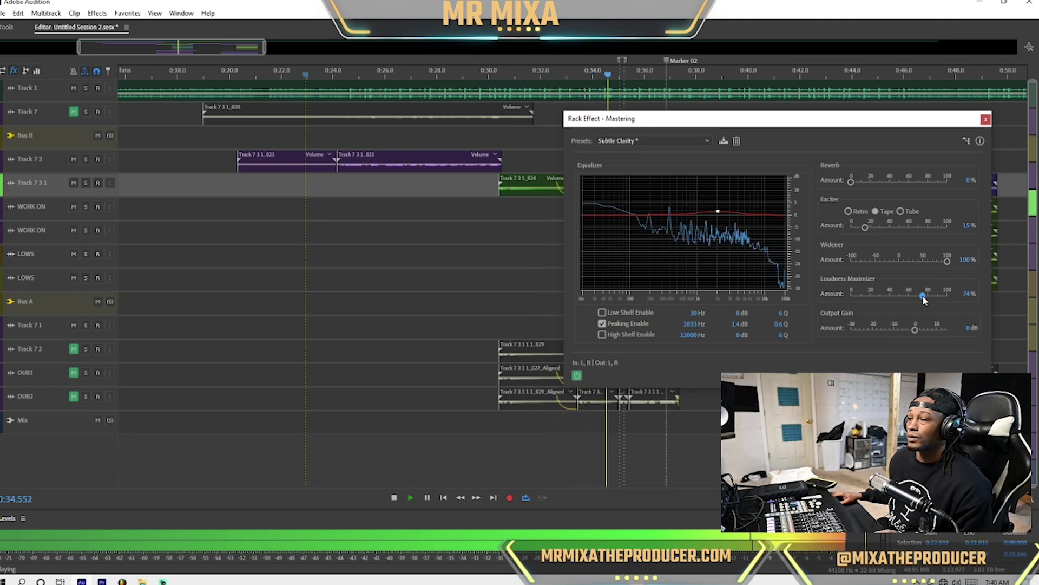
left_click_drag(923, 295, 925, 294)
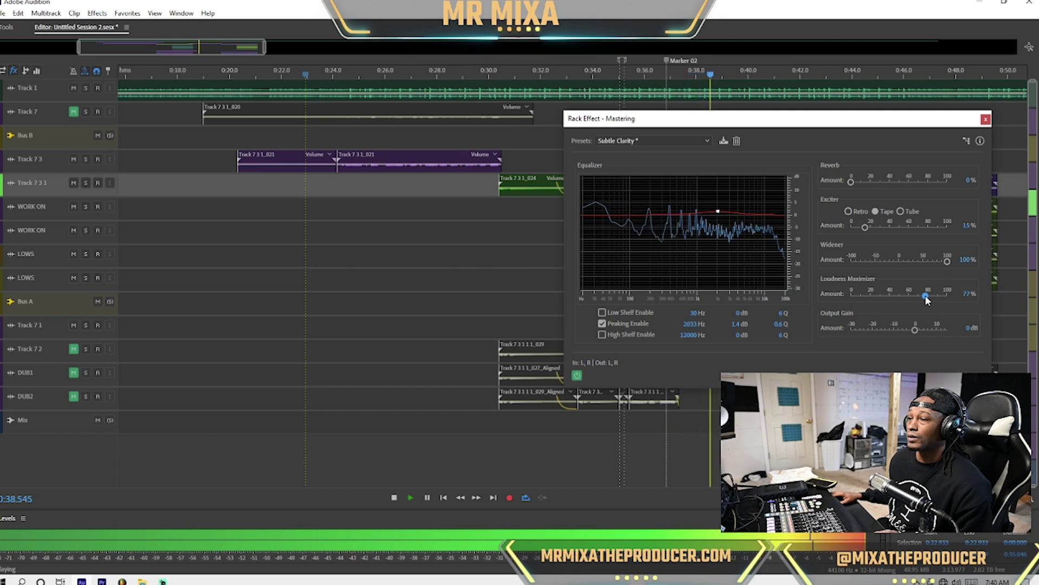
key("space")
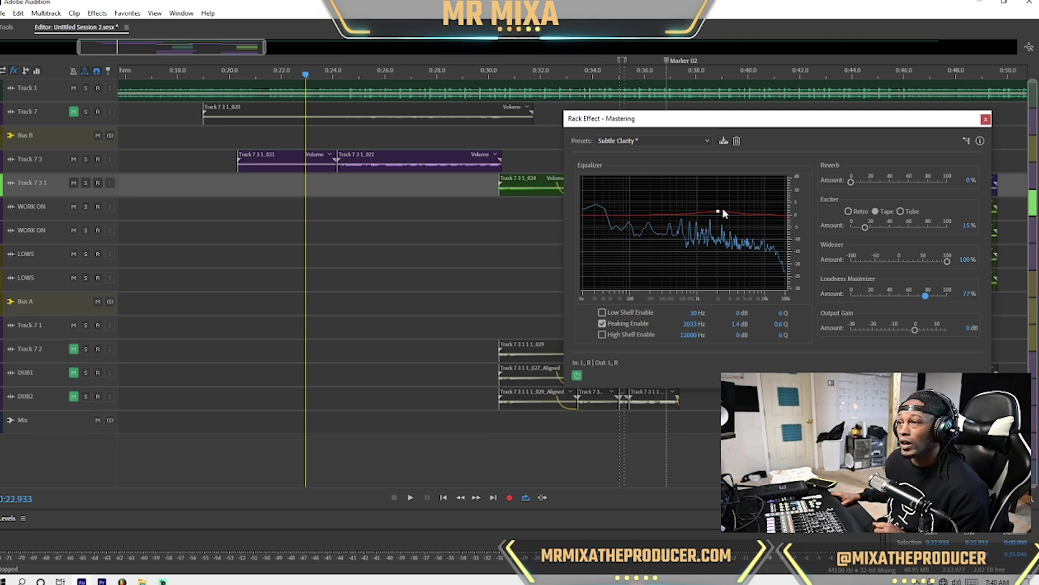
- Move the Rack Effect window lower and play the mix with the 2033 Hz Peaking band at 0 dB
left_click_drag(709, 124, 633, 183)
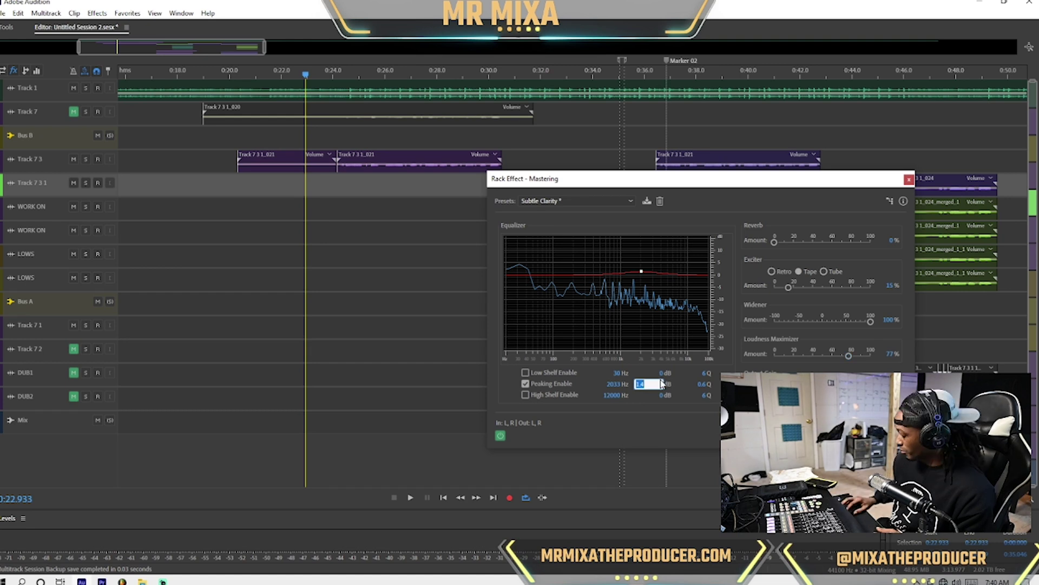
key("space")
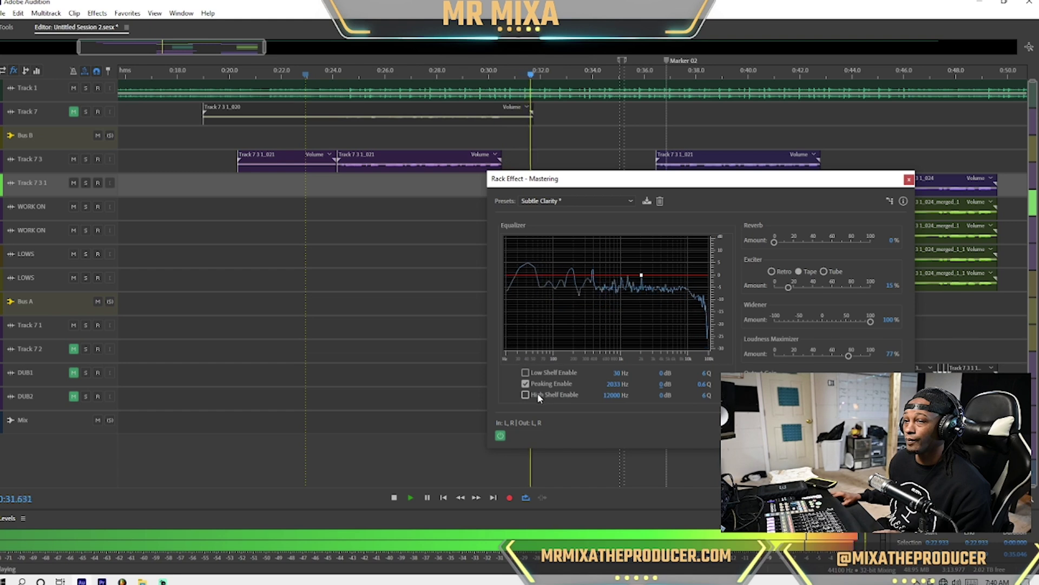
- Cut the 12000 Hz high-shelf gain to -1 dB while auditioning the mix
key("space")
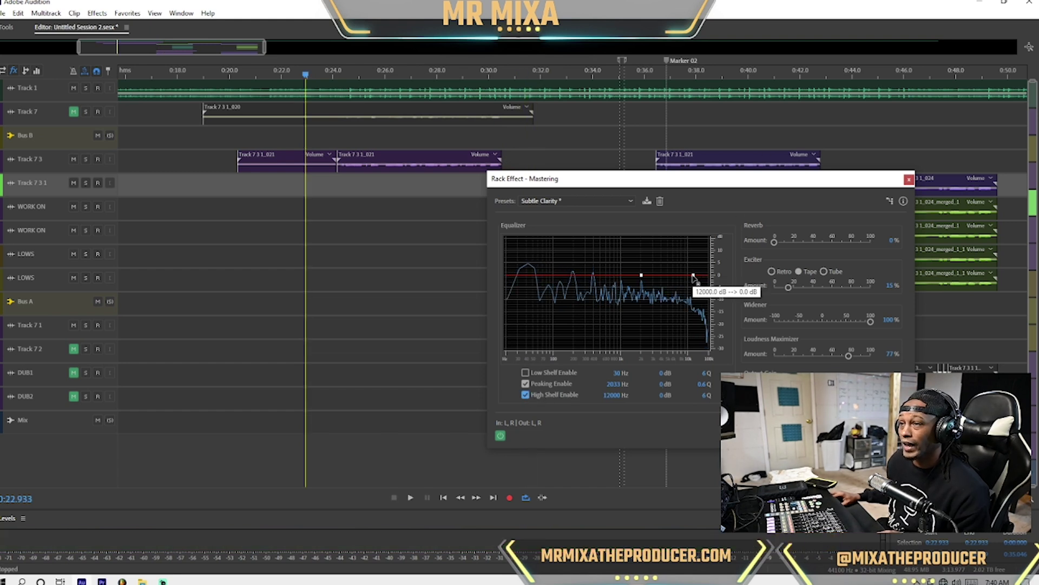
key("space")
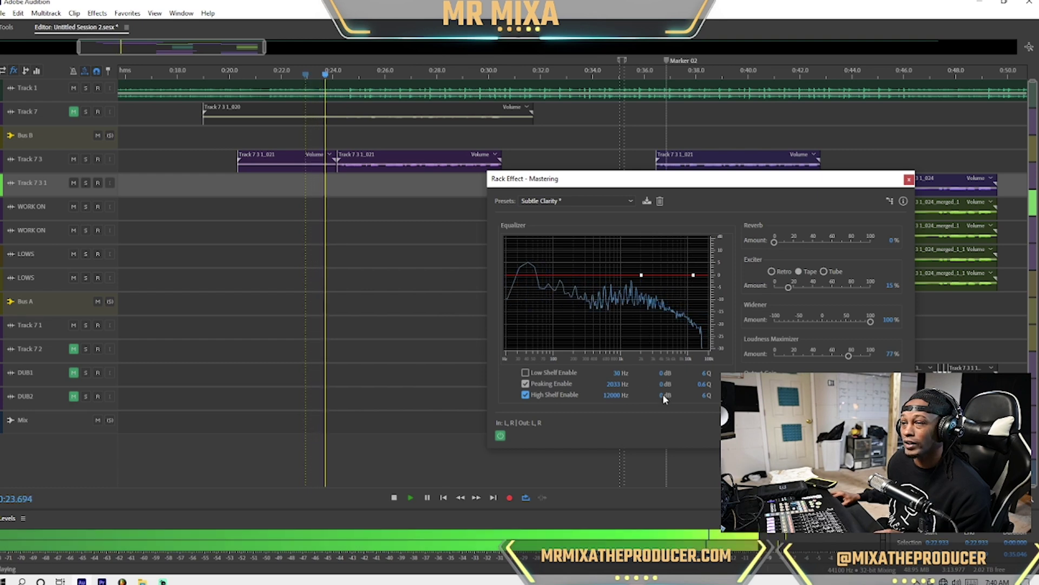
left_click_drag(662, 399, 663, 407)
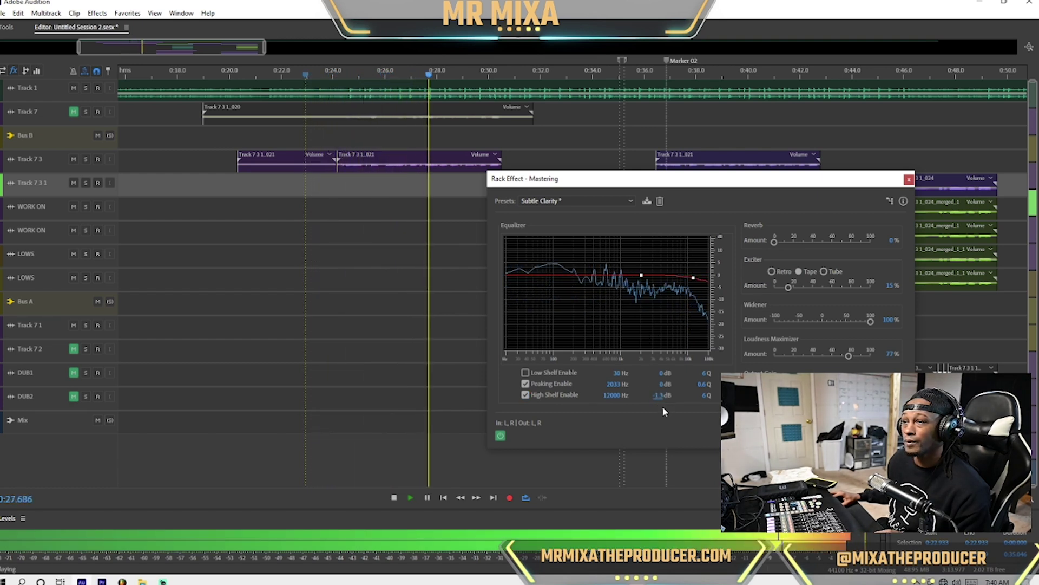
left_click(662, 395)
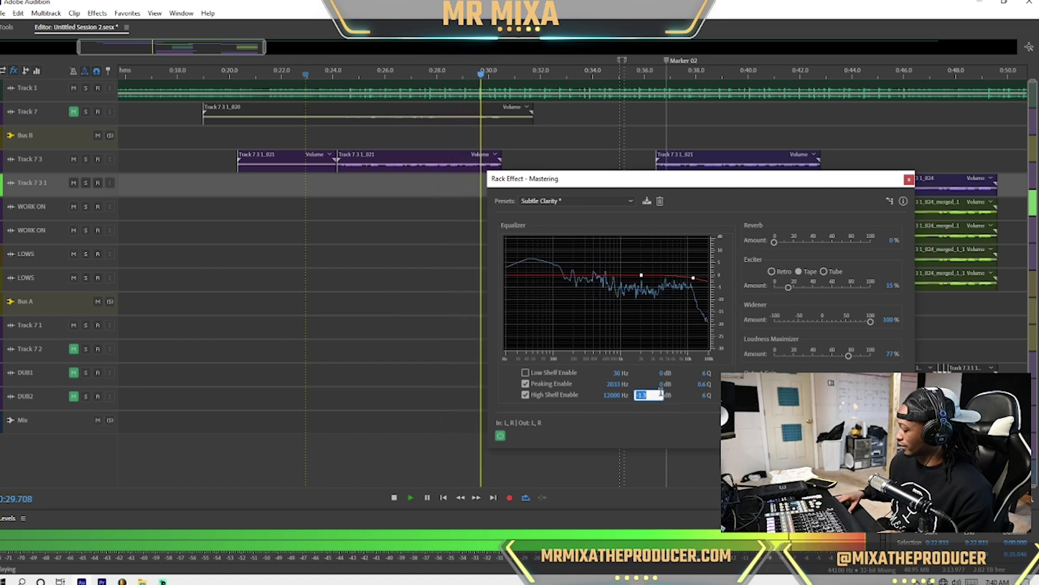
key("Return")
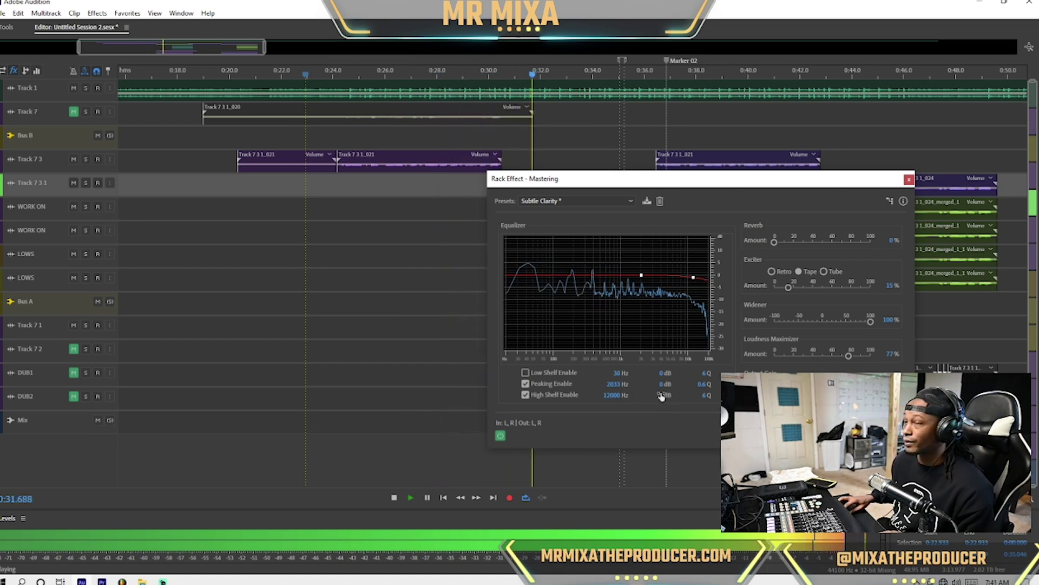
key("space")
key("space")
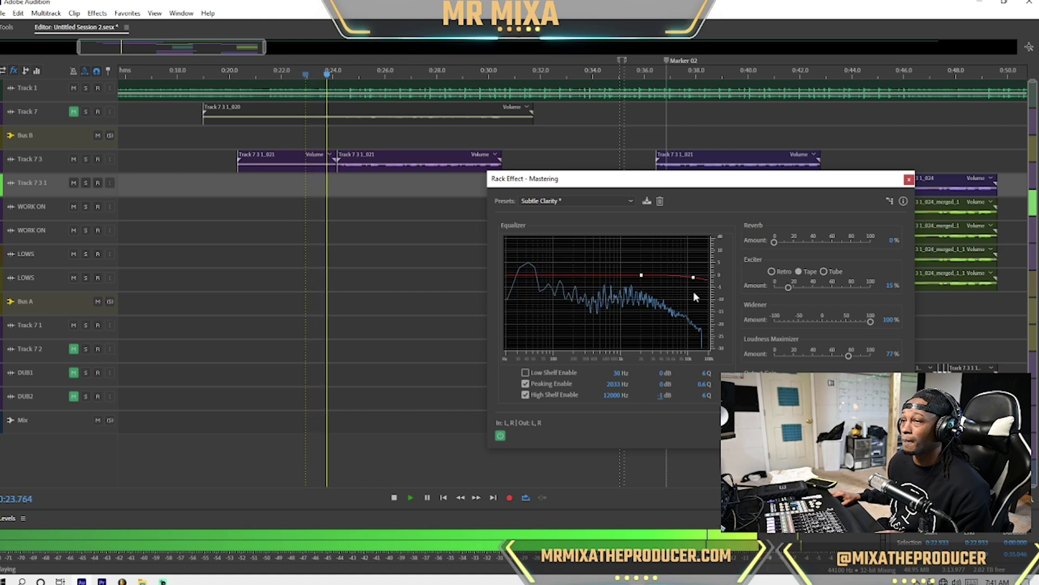
left_click_drag(693, 277, 694, 280)
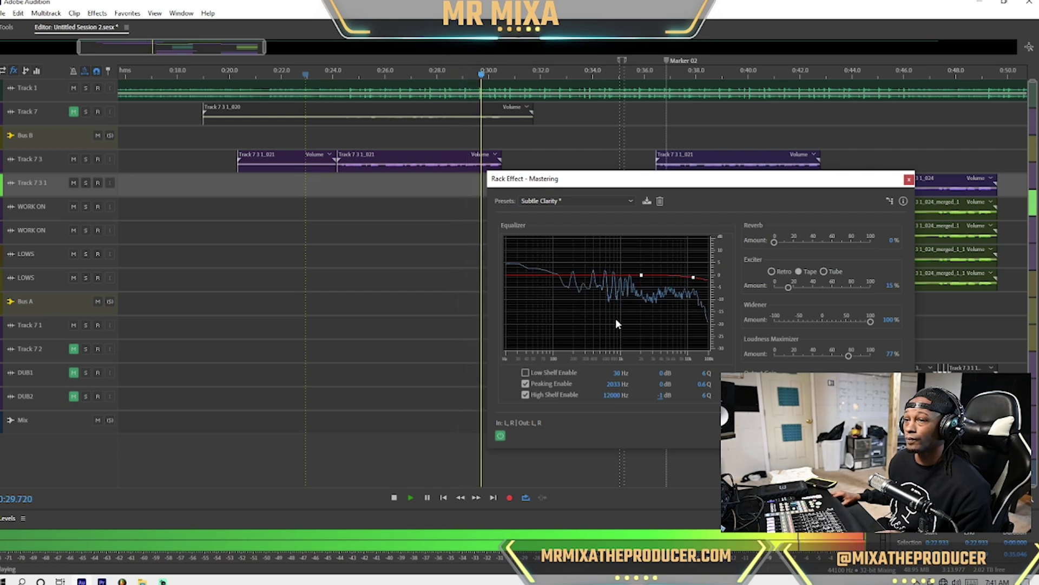
key("space")
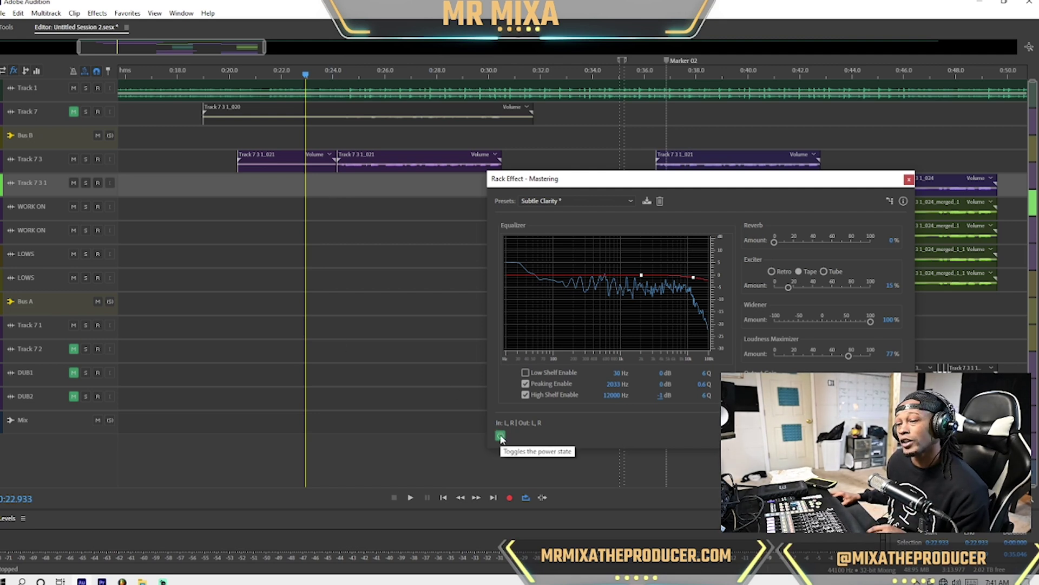
key("space")
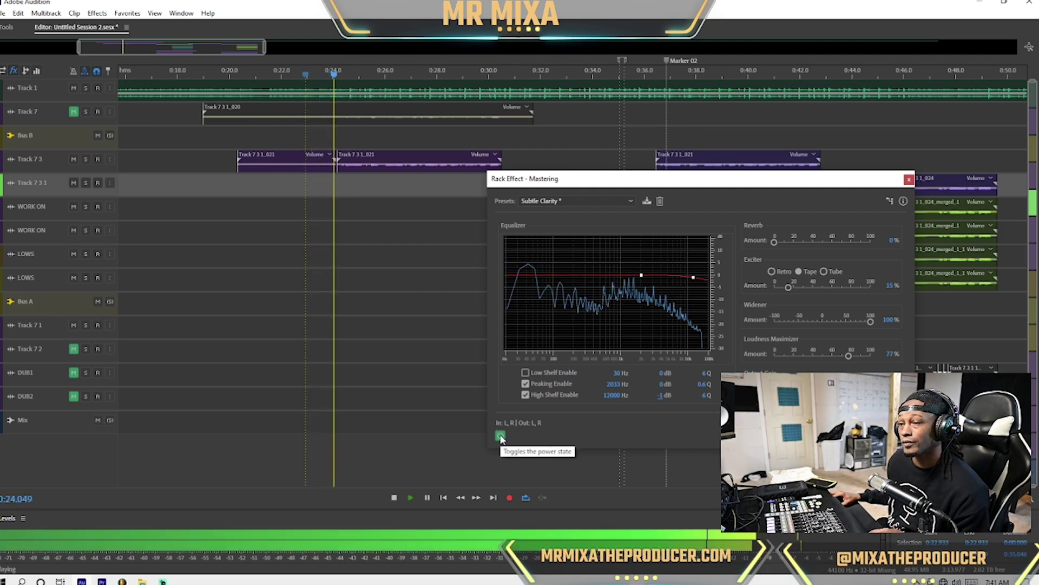
left_click(500, 435)
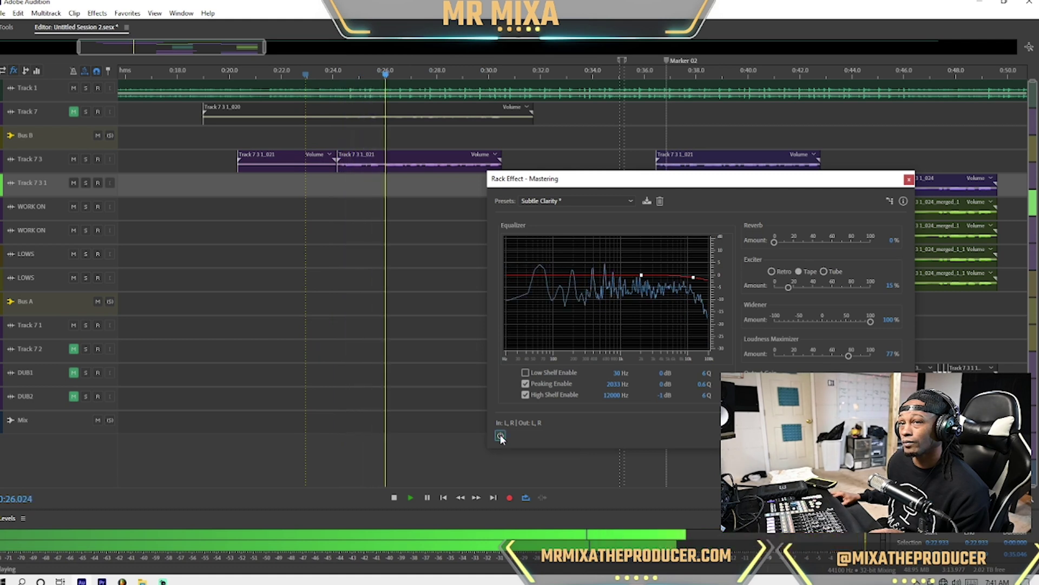
left_click(500, 435)
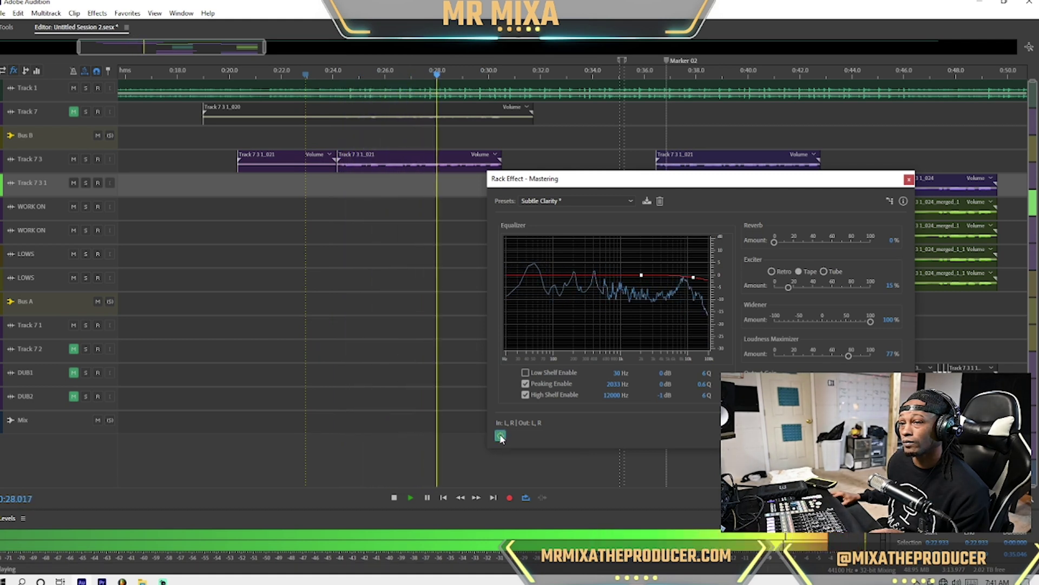
left_click(500, 435)
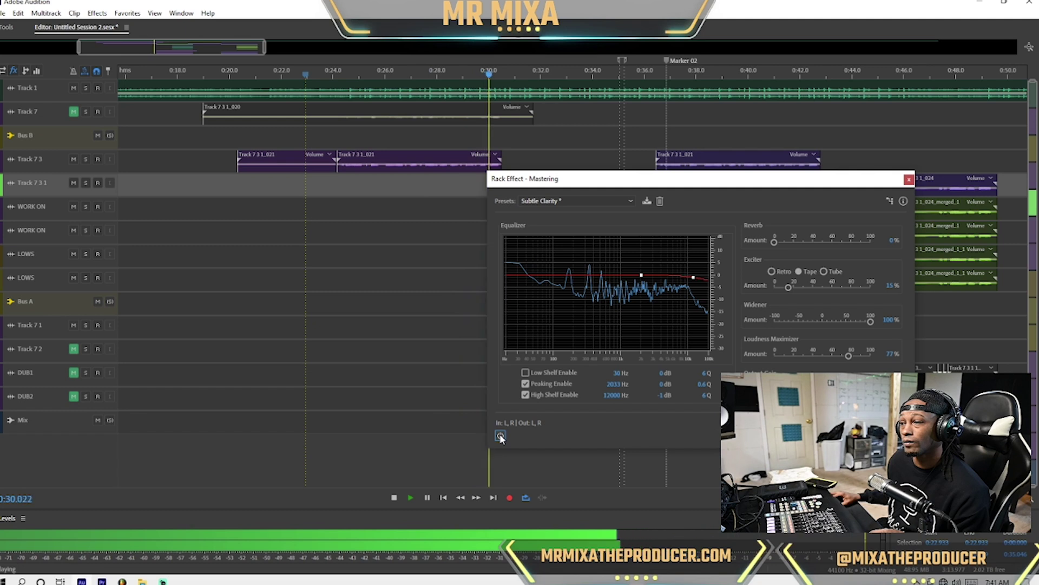
left_click(501, 435)
key("space")
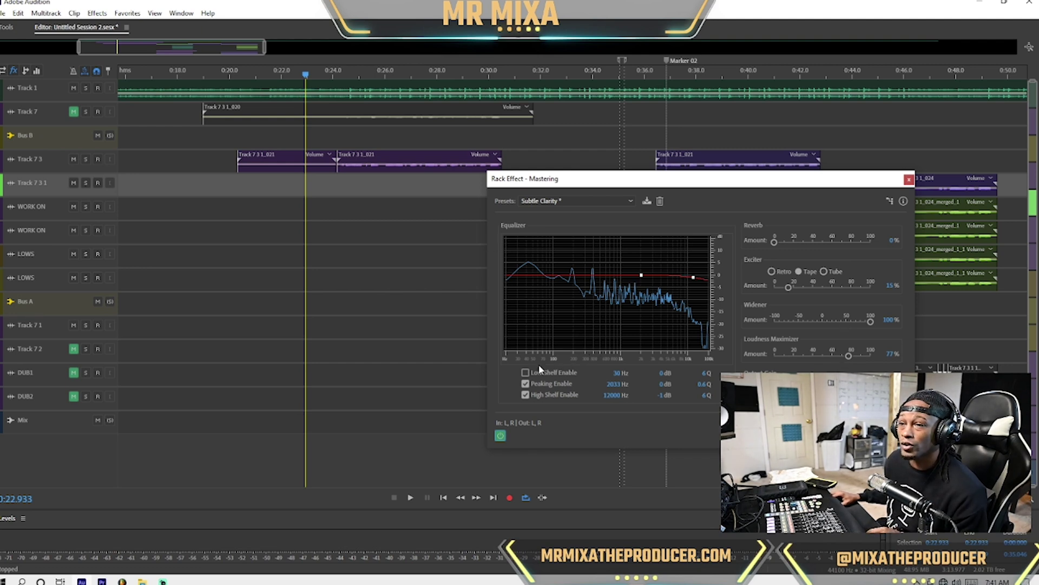
- Enable the 30 Hz Low Shelf at 0.8 dB and set the 2033 Hz Peaking gain to 0.3 dB
key("space")
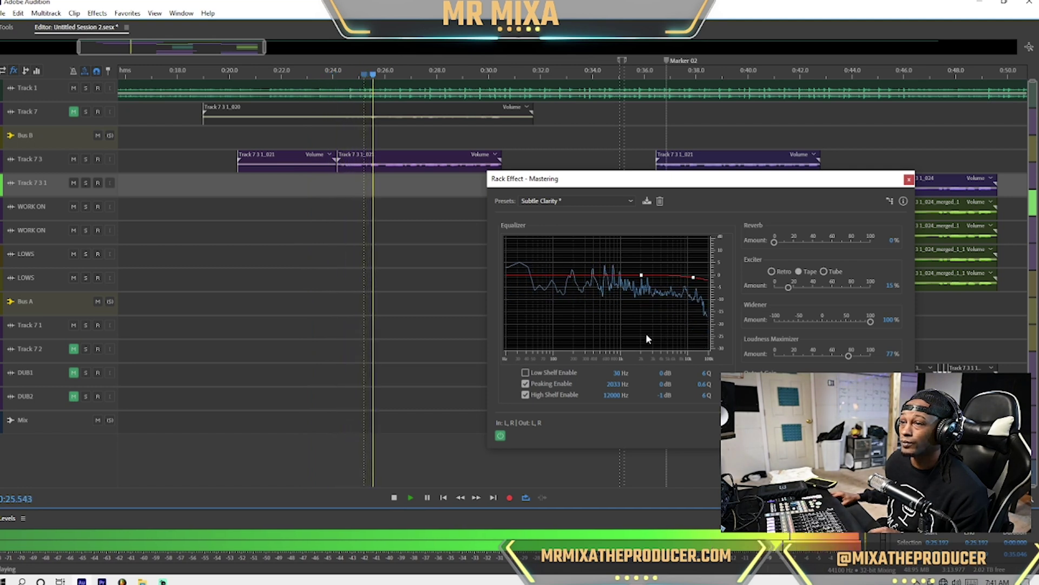
left_click(525, 373)
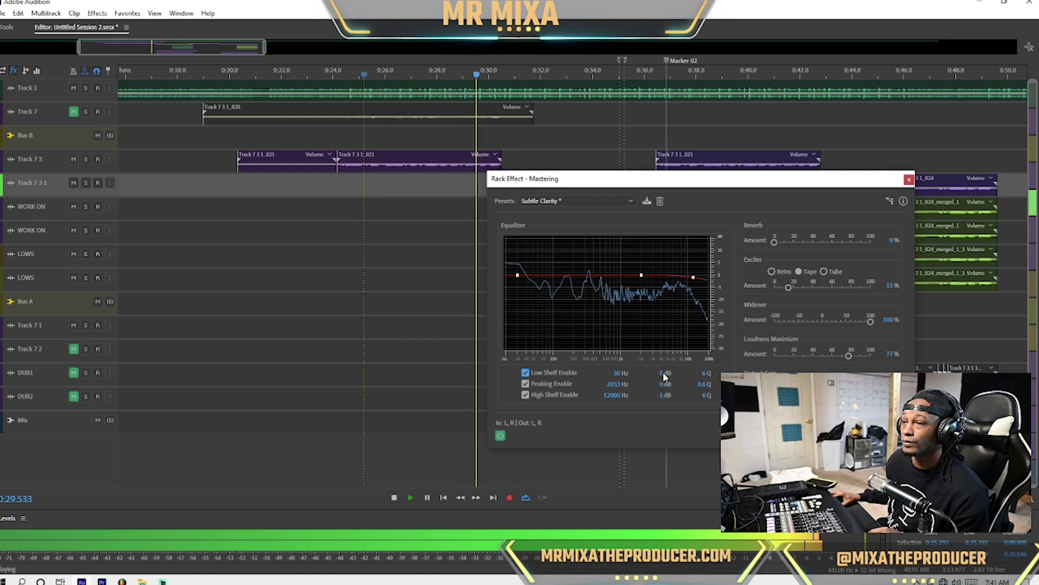
left_click_drag(659, 372, 657, 361)
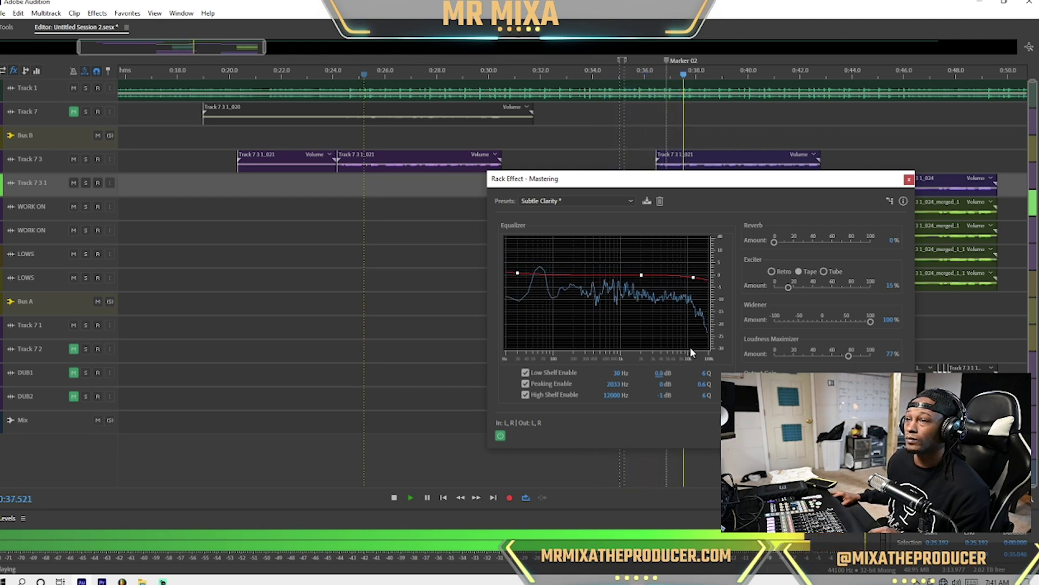
left_click(661, 383)
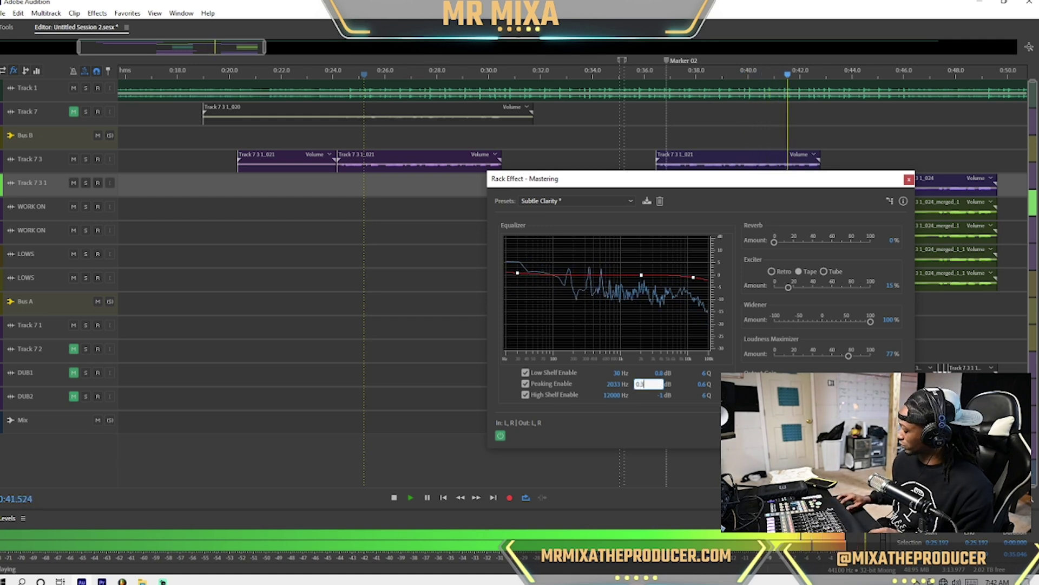
key("Return")
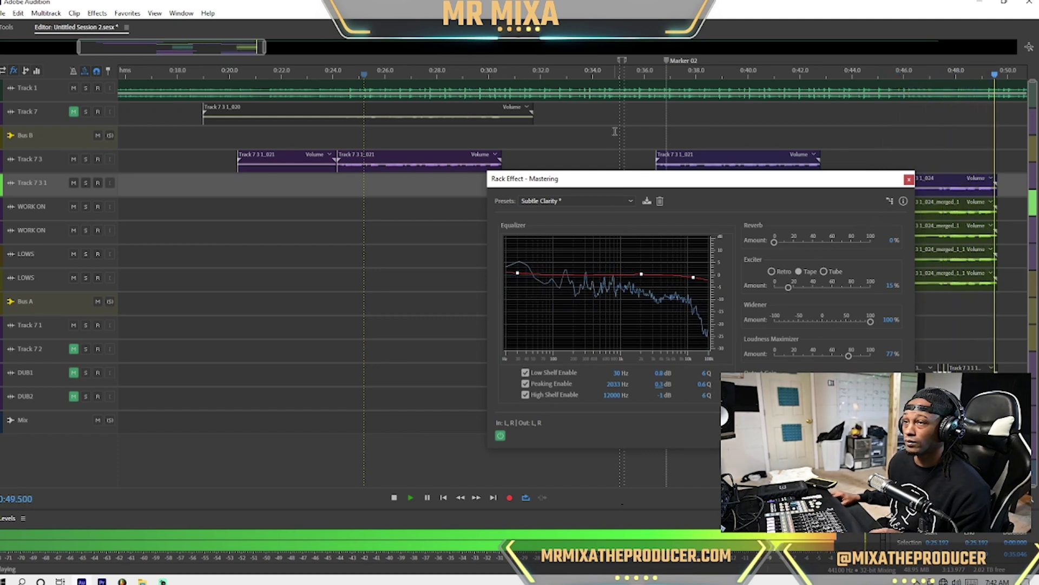
key("space")
key("space")
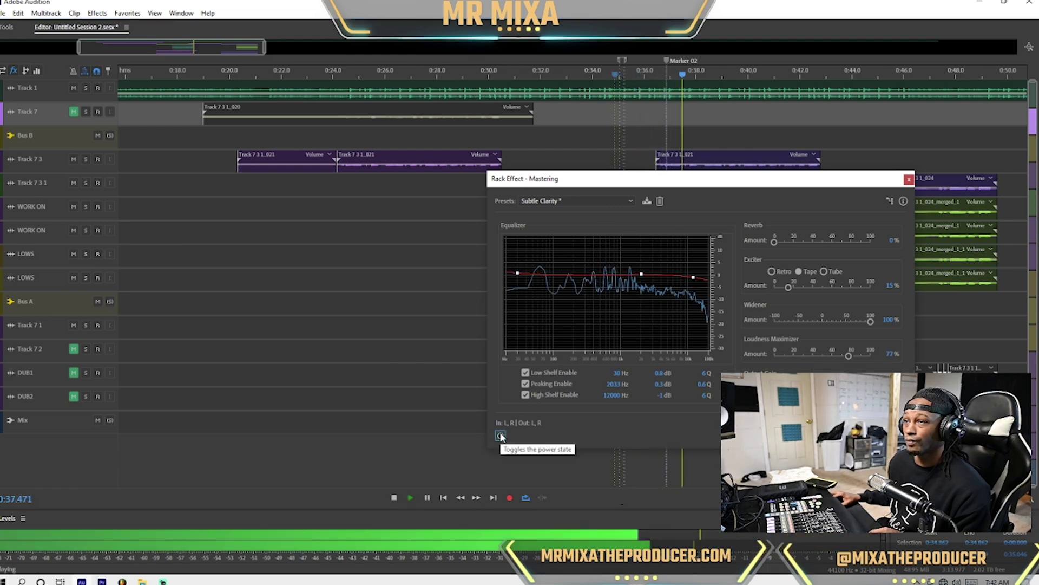
- Re-enable the Mastering rack effect and play the mix to hear it active
left_click(501, 436)
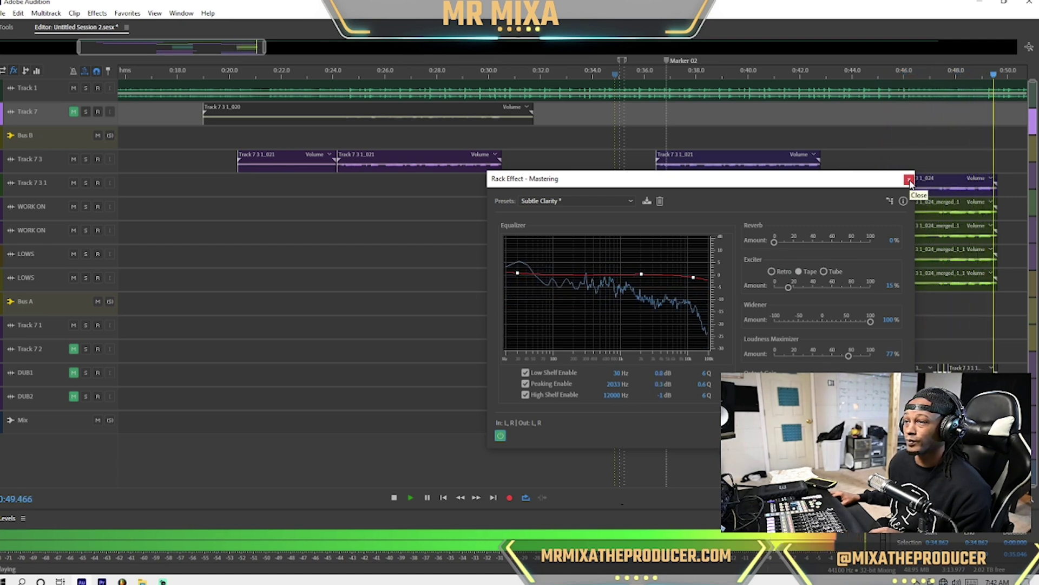
key("space")
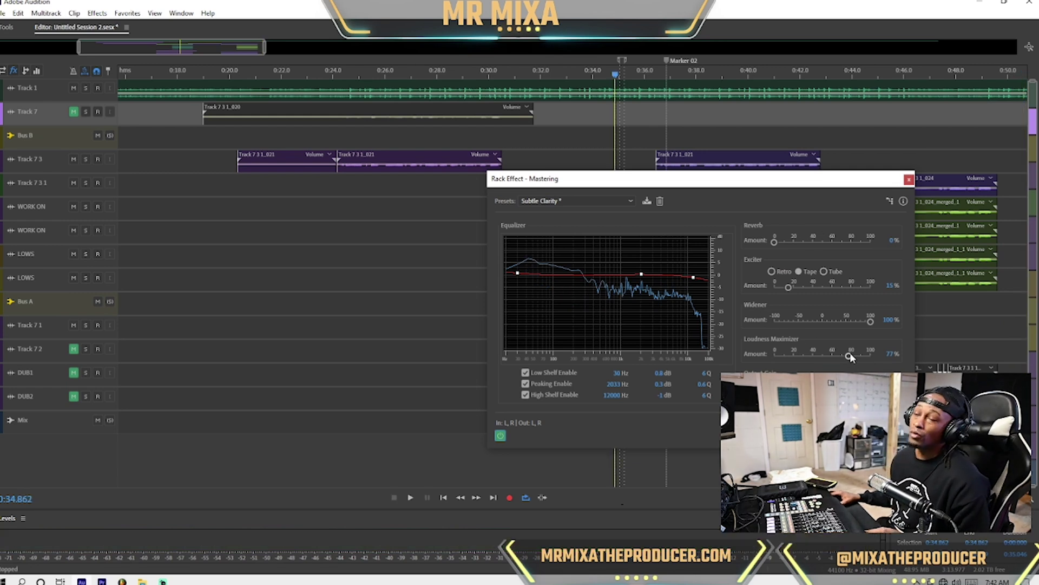
key("space")
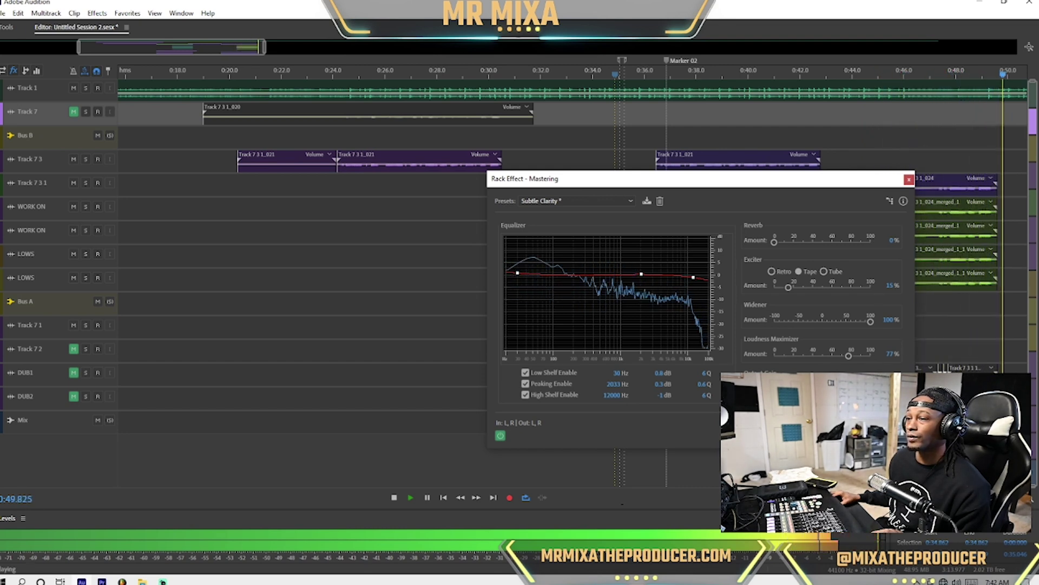
key("space")
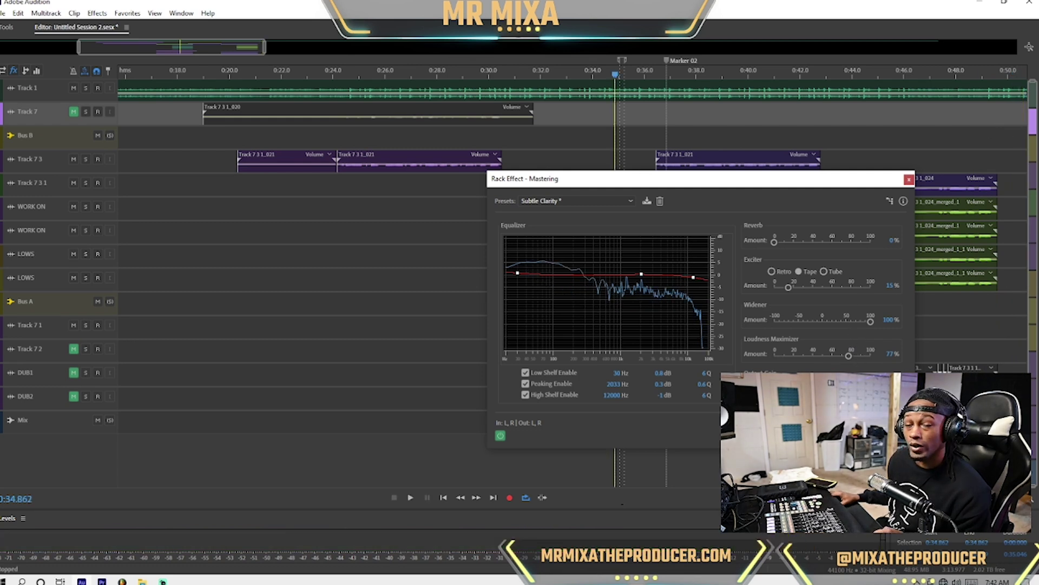
- A/B the Mastering chain during playback, leave it enabled, and stop at 0:34.862
key("space")
left_click(500, 435)
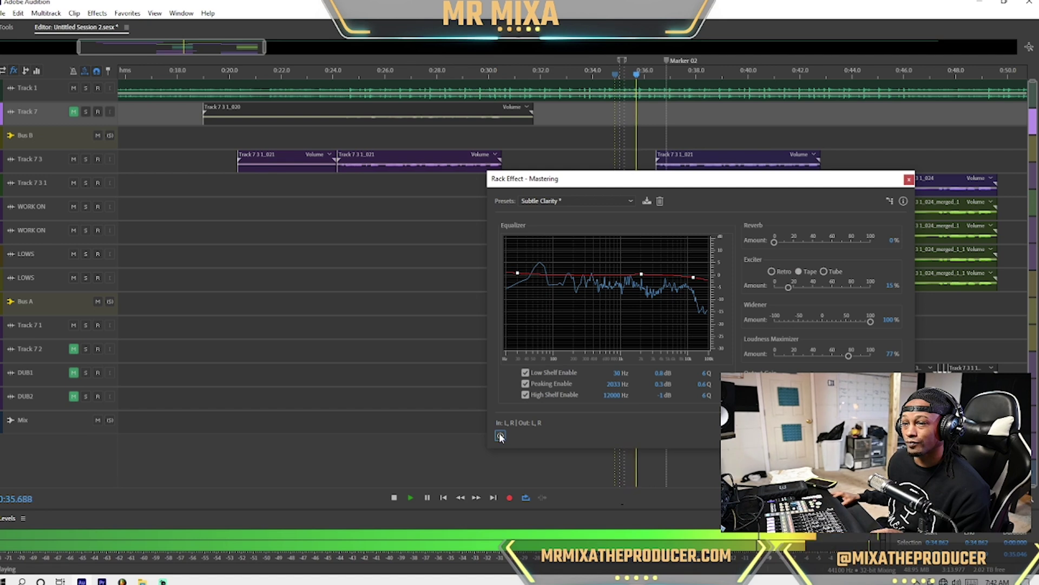
left_click(500, 435)
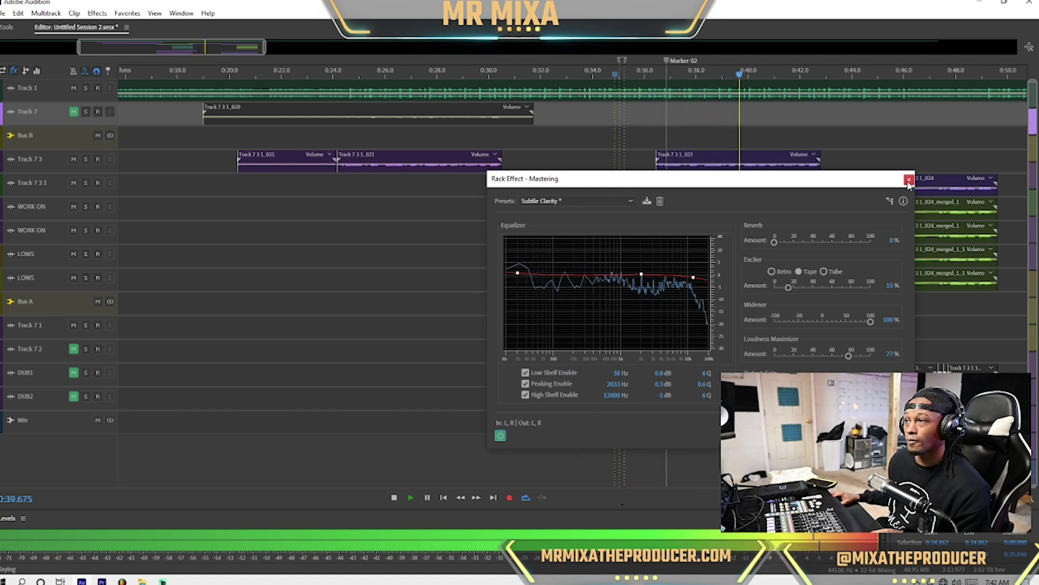
left_click(163, 580)
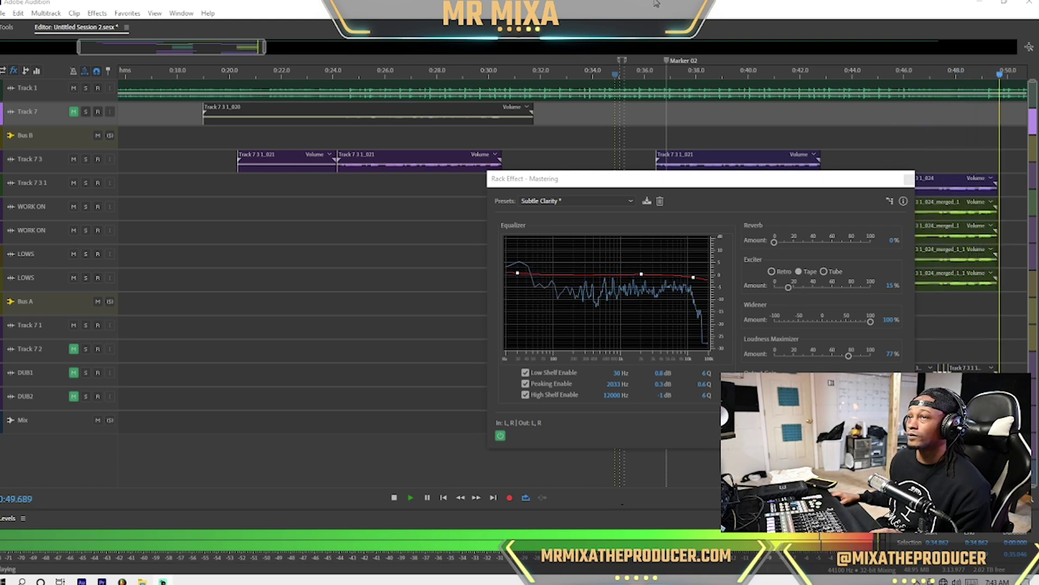
left_click(681, 355)
key("space")
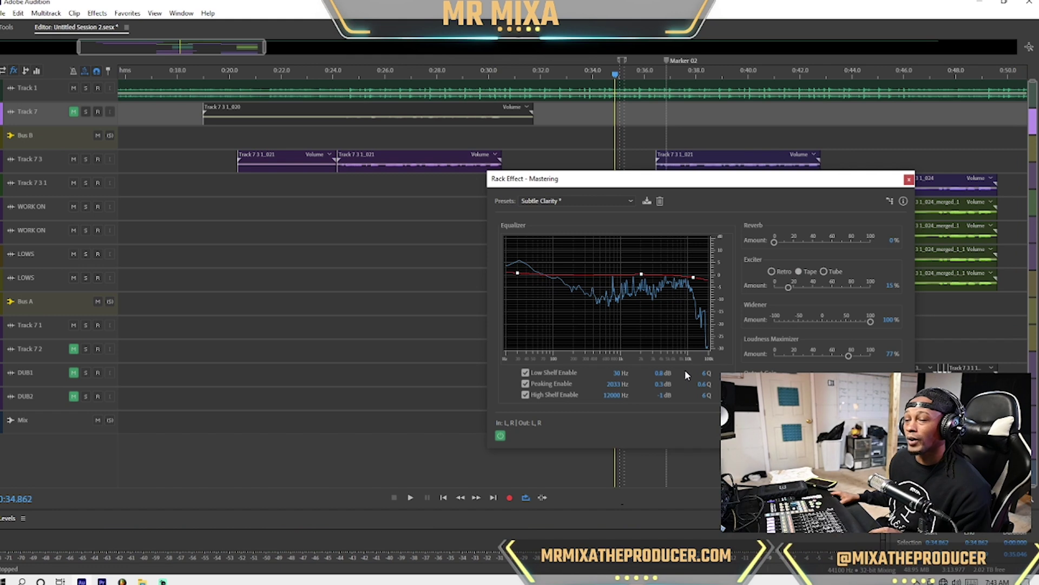